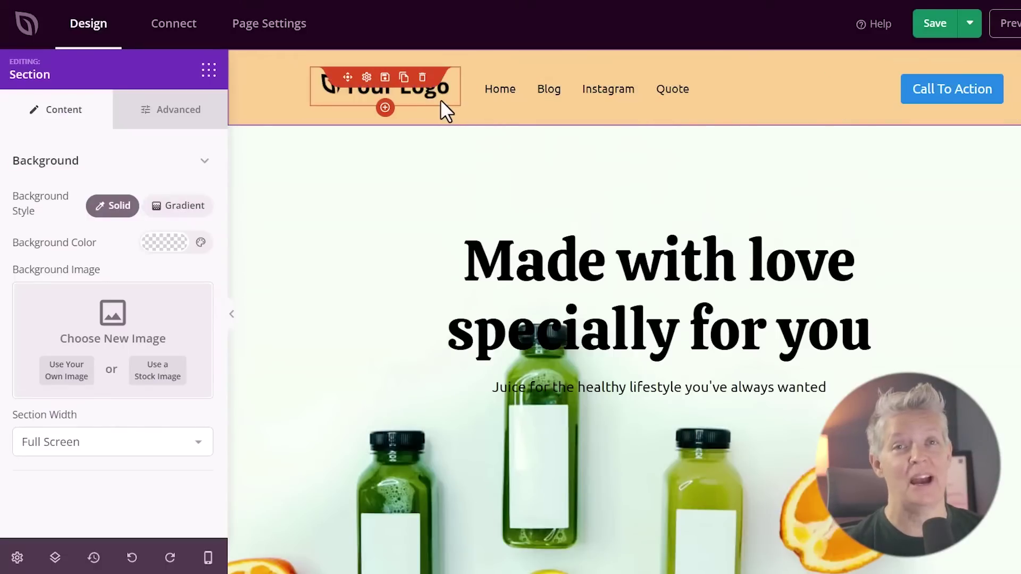
Select the Your Logo image in the header to show its Image settings
left_click(411, 95)
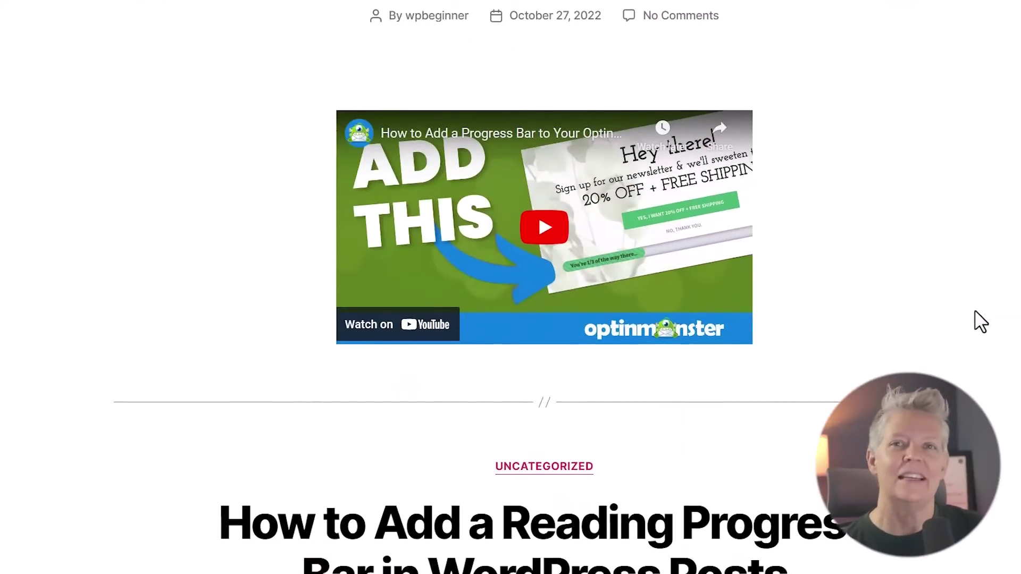
Scroll down through the front-end blog posts and back up
scroll(981, 322, "down", 10)
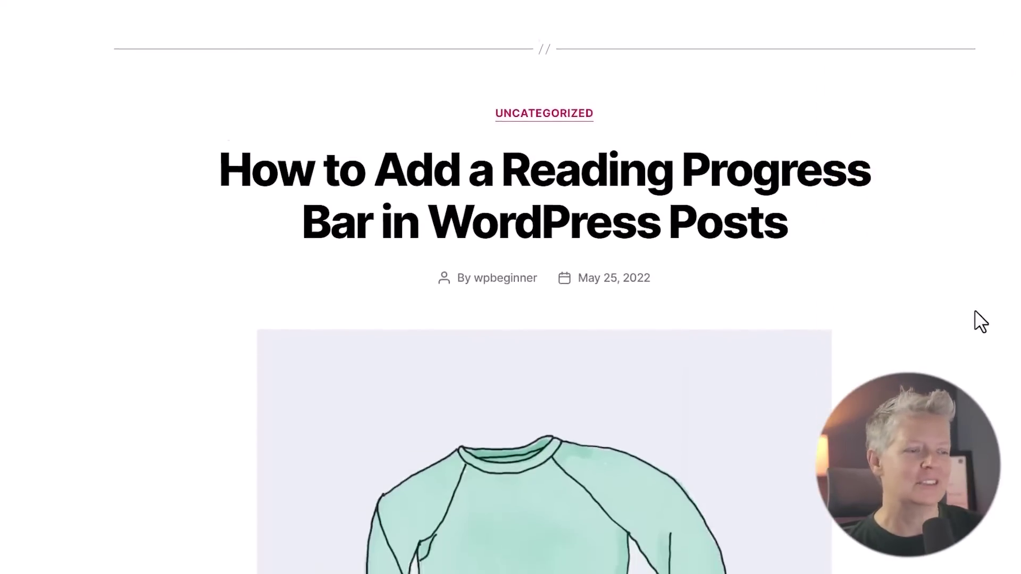
scroll(981, 322, "down", 12)
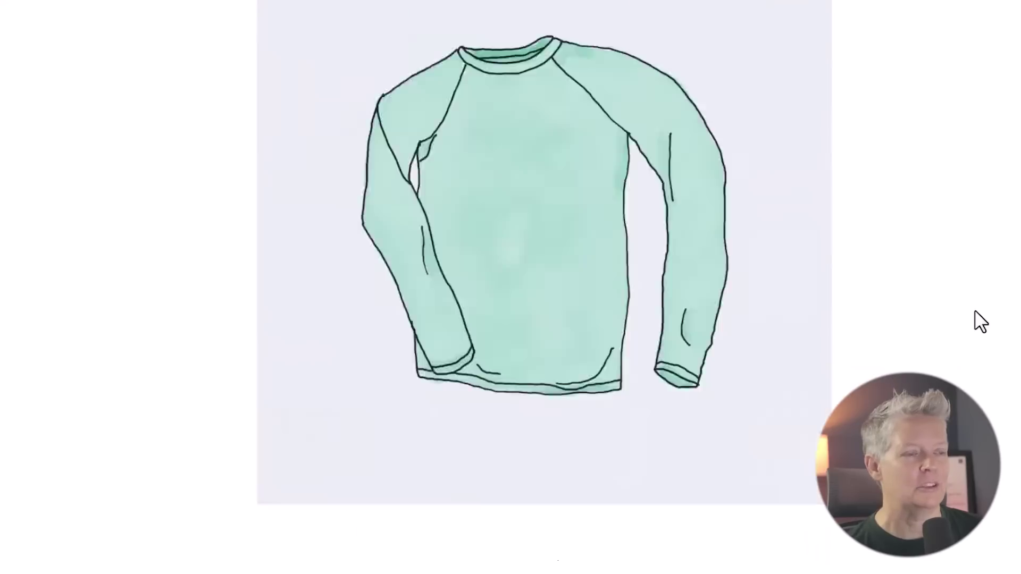
scroll(981, 321, "up", 20)
scroll(981, 321, "up", 4)
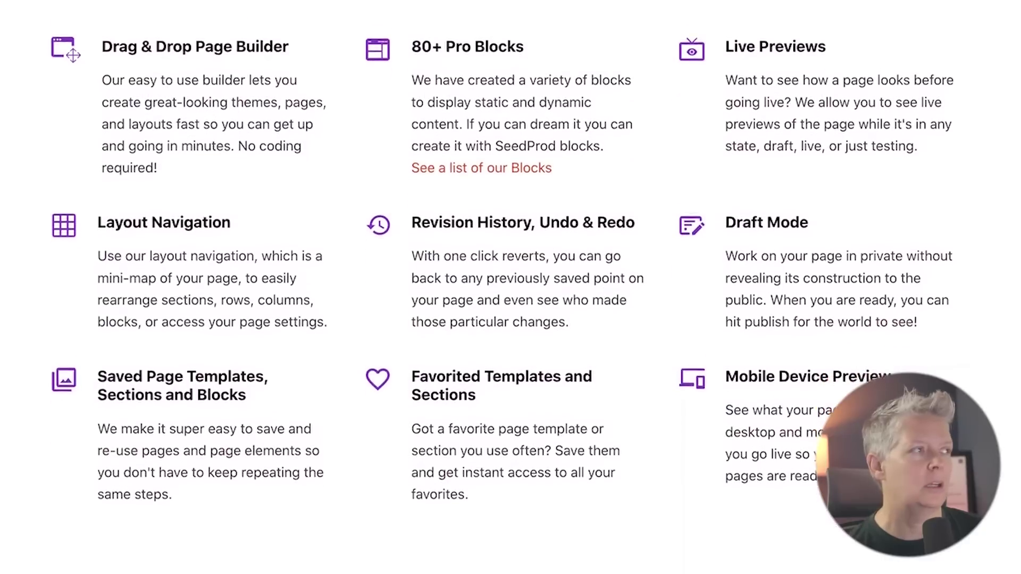
Log in to the SeedProd account and download the SeedProd Pro 6.15.6 zip
scroll(502, 271, "down", 5)
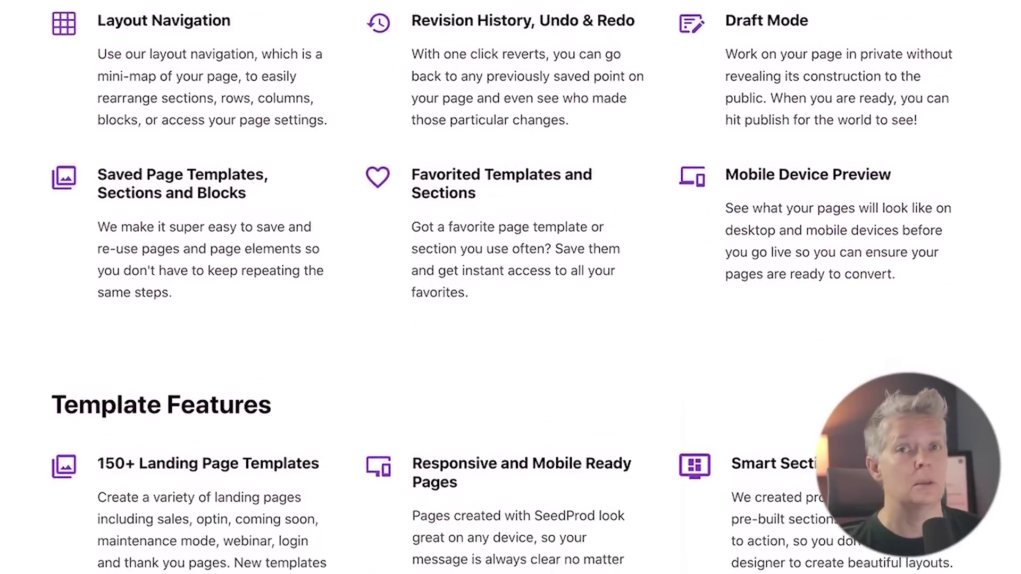
scroll(501, 271, "down", 3)
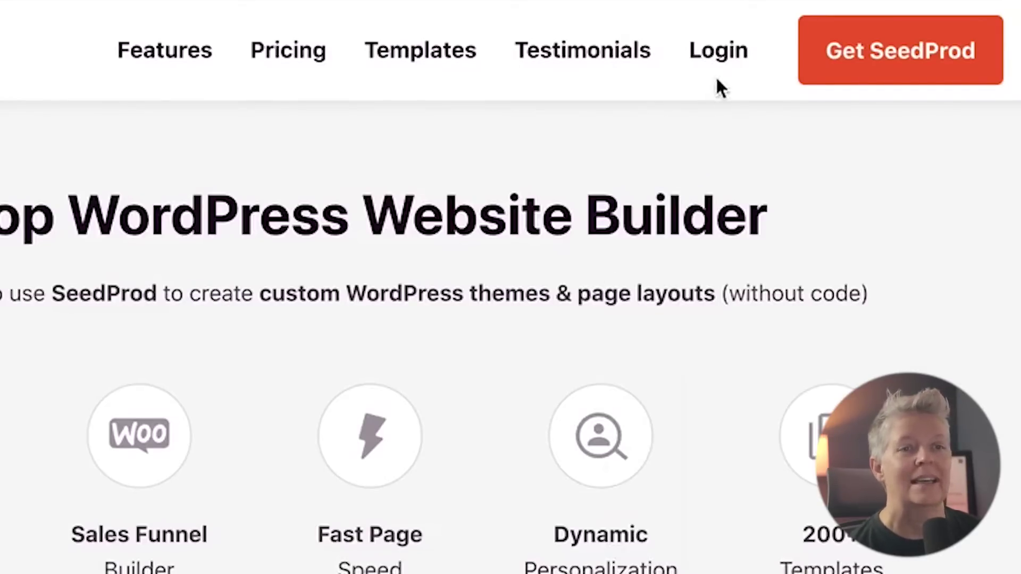
left_click(718, 51)
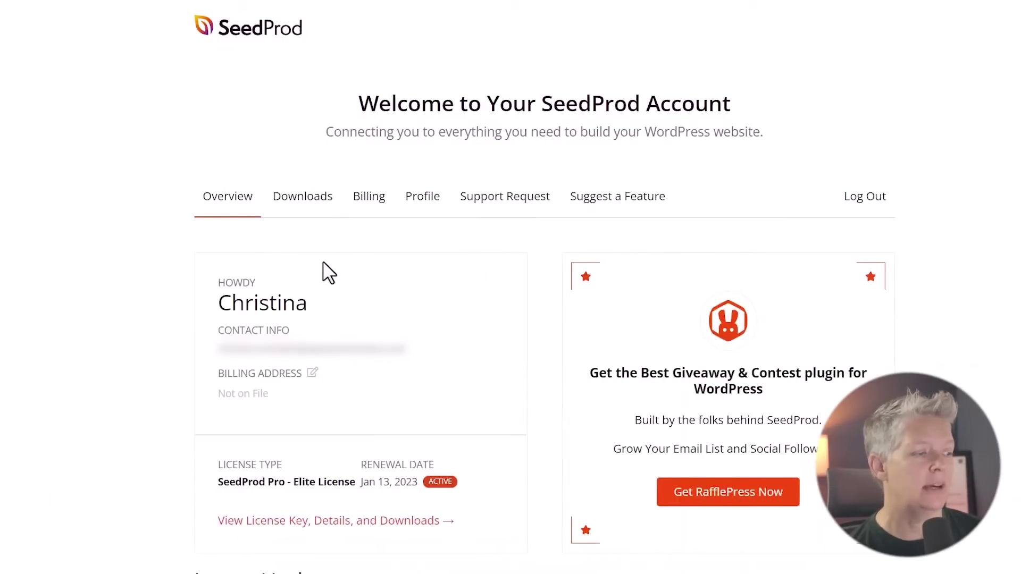
left_click(577, 307)
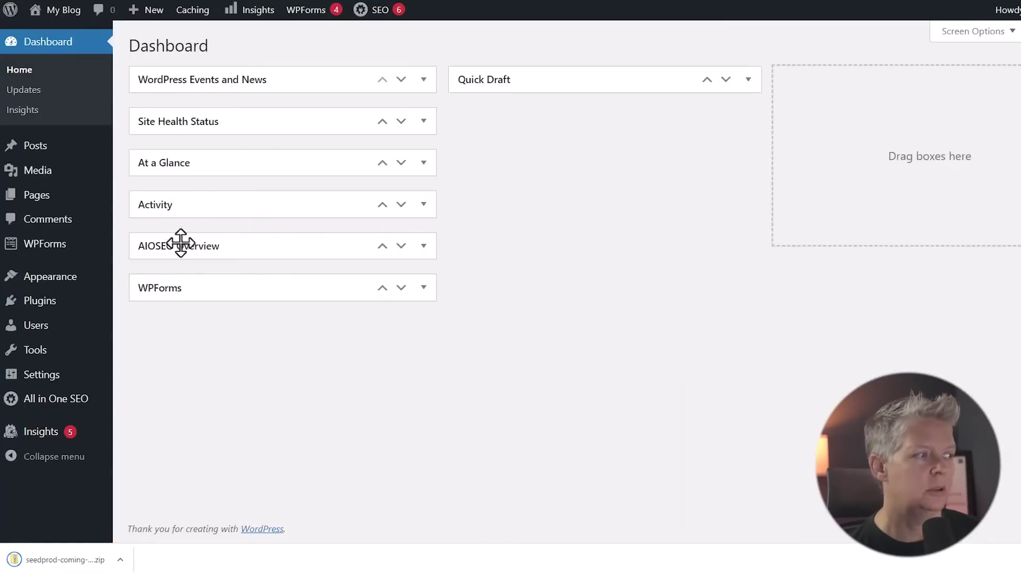
Upload the SeedProd Pro zip under Plugins > Add New, install it and activate it
mouse_move(48, 314)
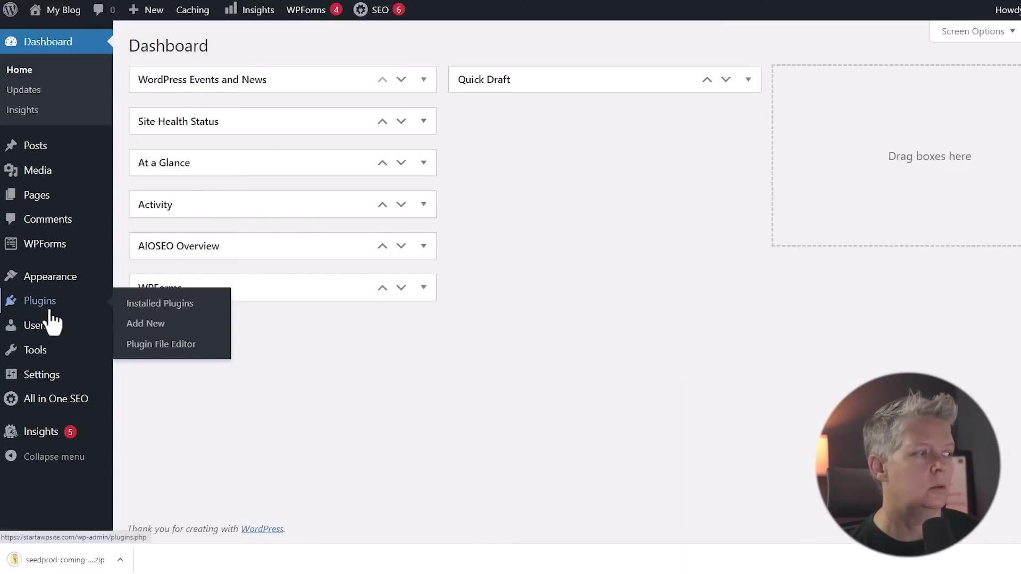
left_click(138, 325)
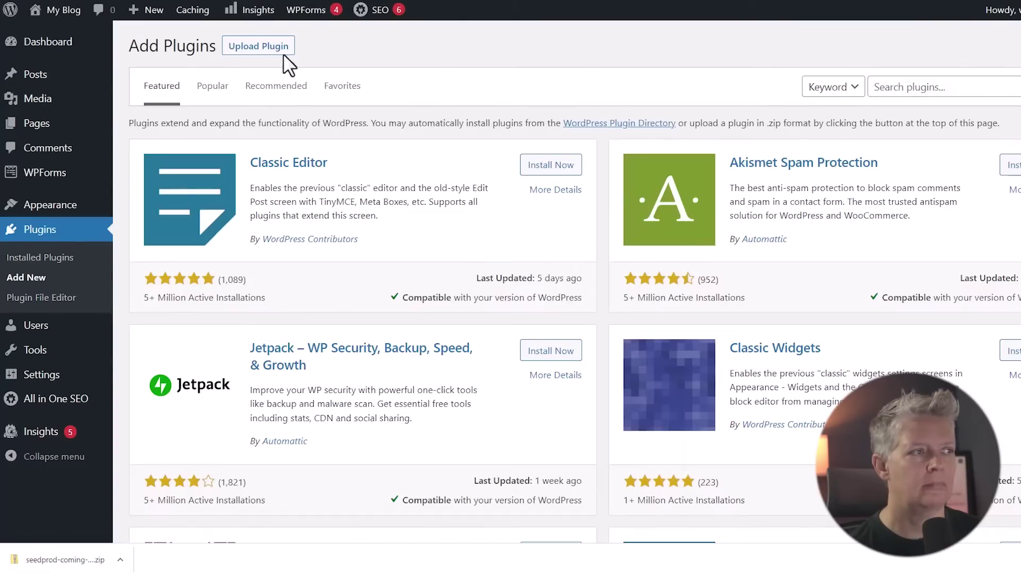
left_click(280, 55)
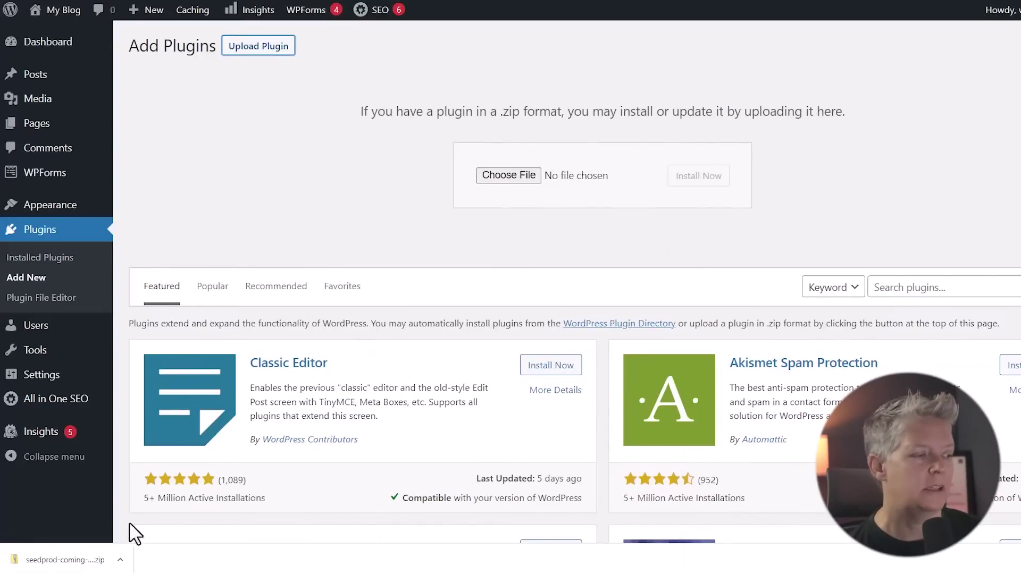
left_click_drag(80, 558, 502, 178)
left_click(685, 182)
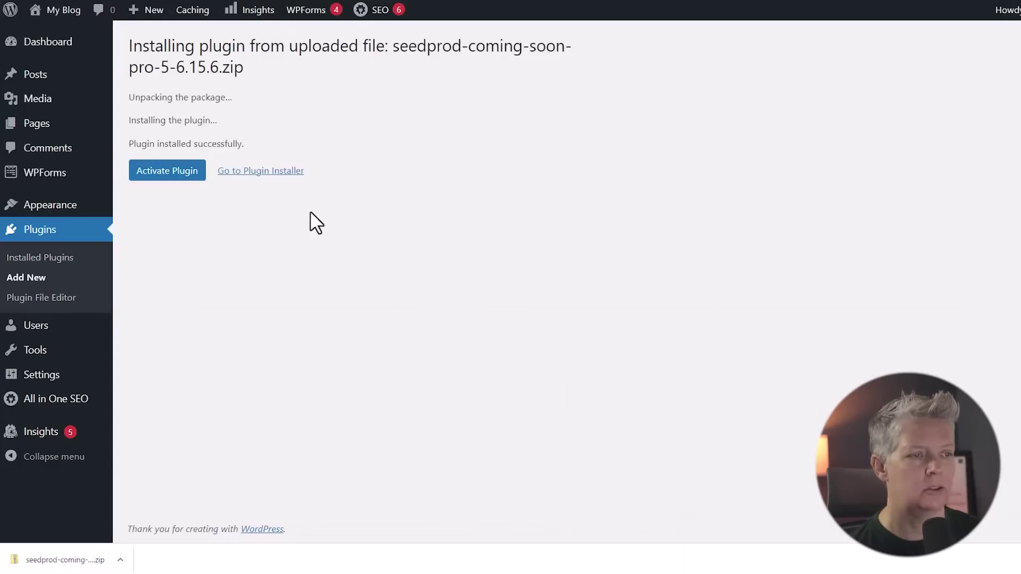
left_click(182, 174)
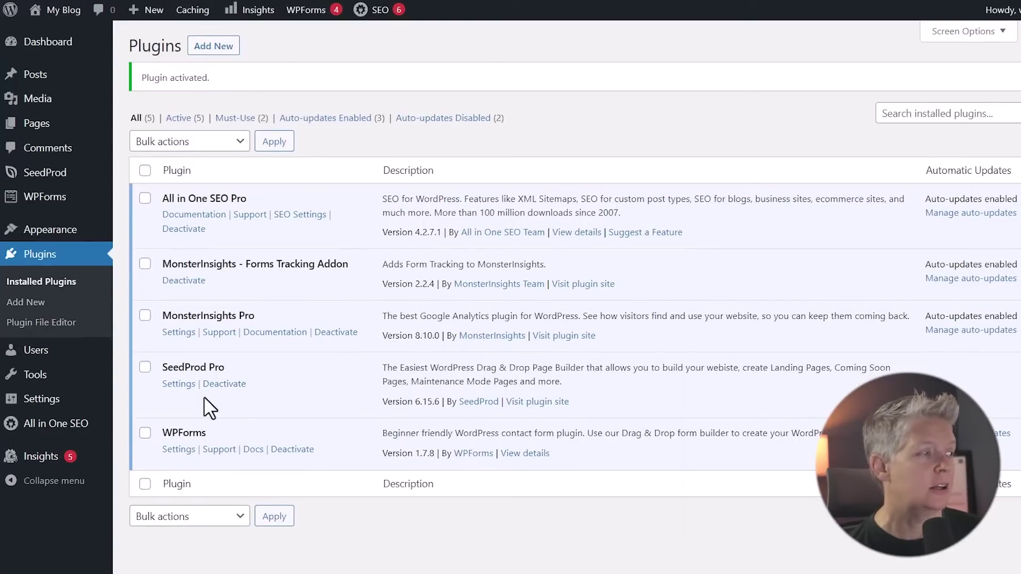
Replace the SeedProd Settings license key with the account's key as plain text and recheck it
mouse_move(47, 177)
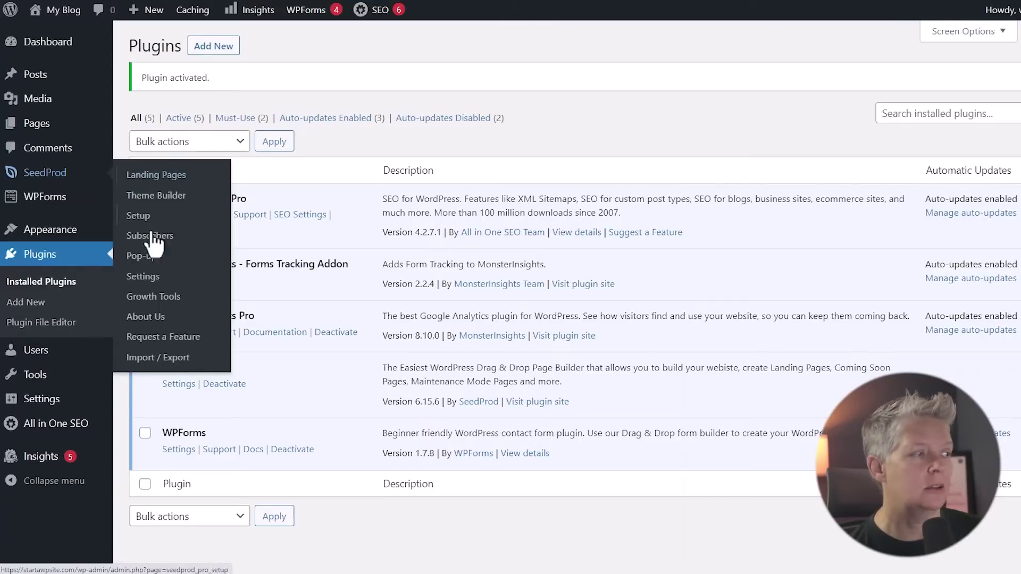
left_click(151, 281)
double_click(392, 185)
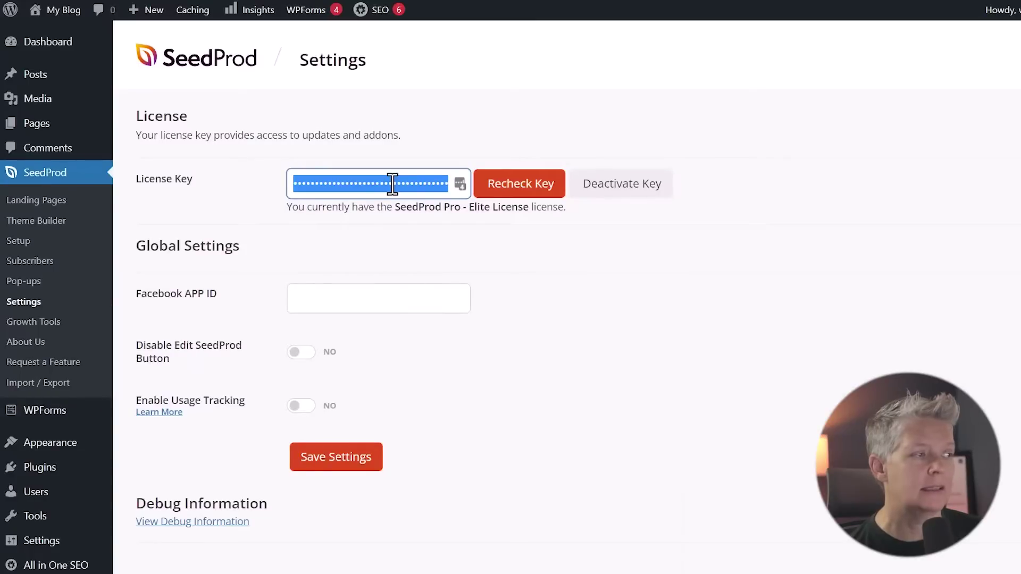
right_click(391, 185)
left_click(427, 269)
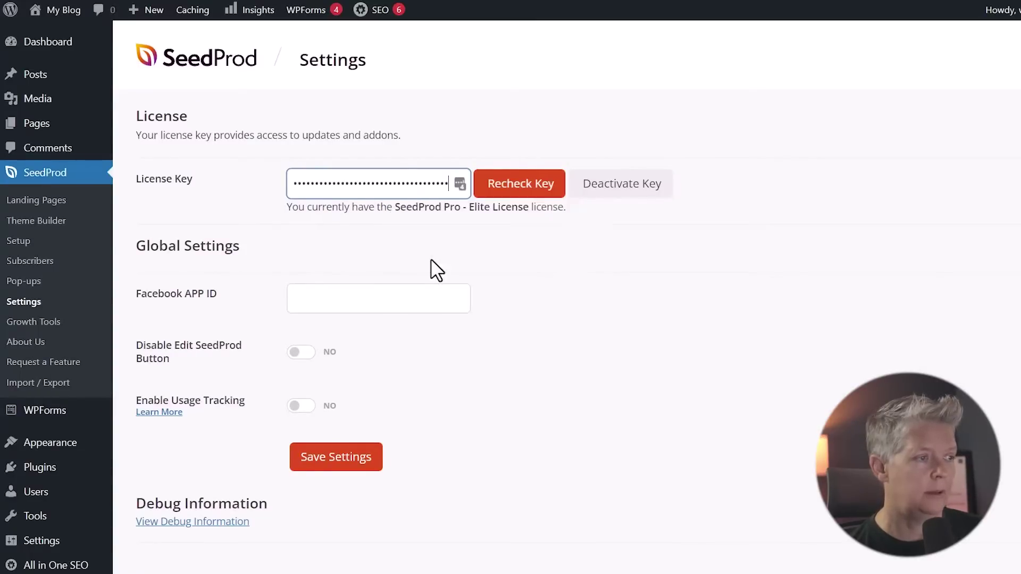
left_click(516, 195)
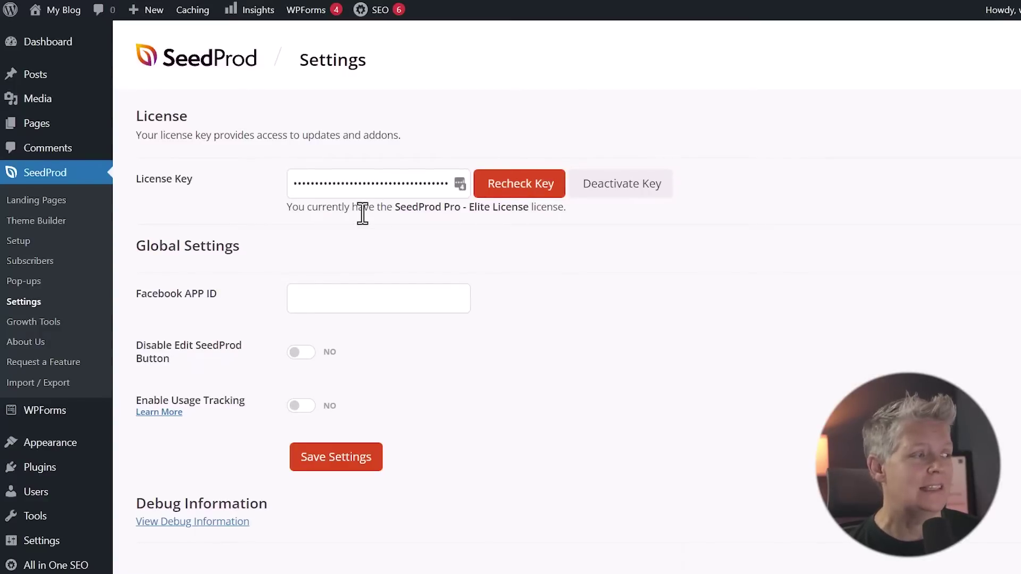
Go to SeedProd Landing Pages and start a new landing page
left_click(31, 209)
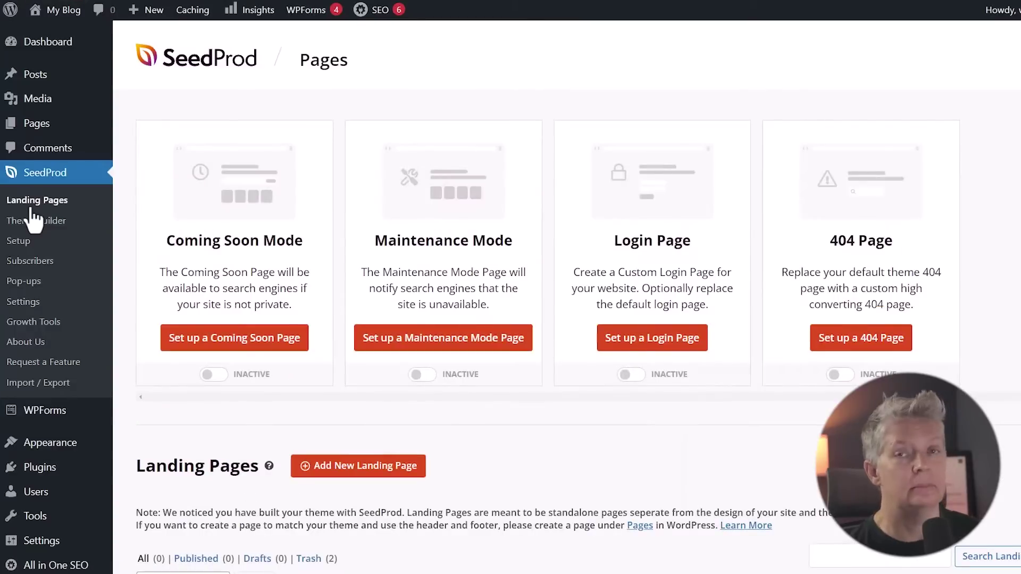
scroll(521, 301, "down", 3)
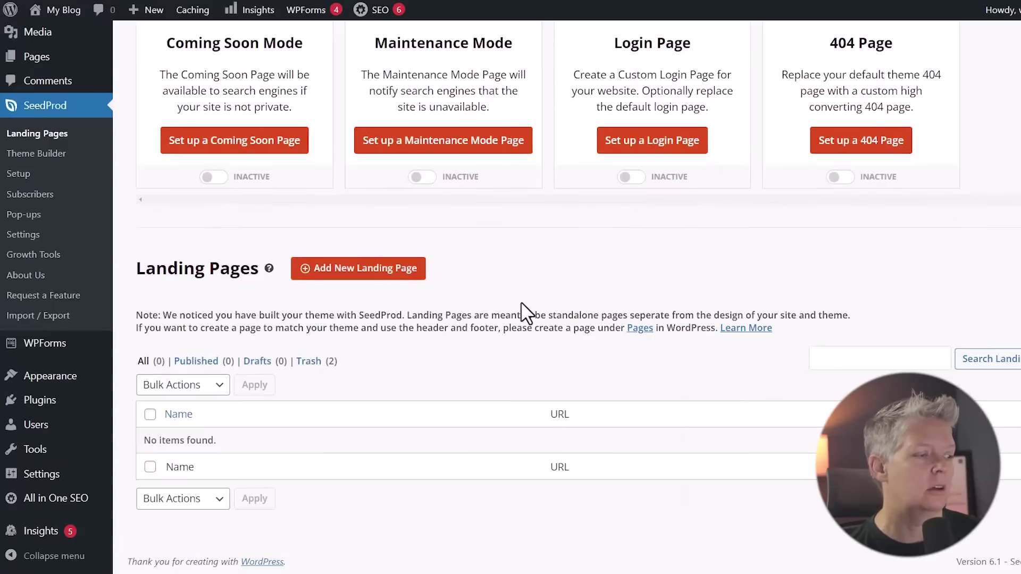
left_click(353, 269)
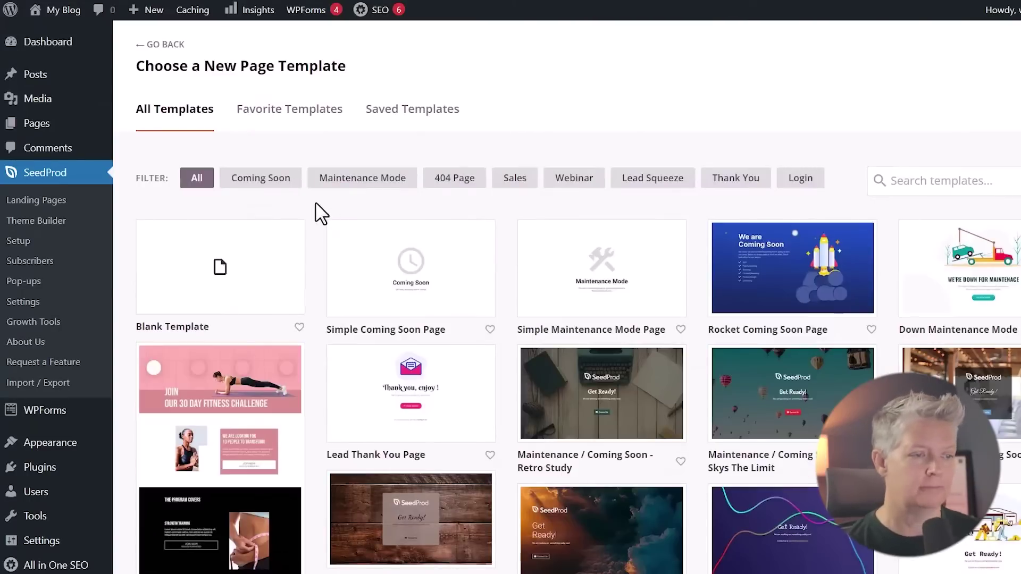
Scroll through the template thumbnails in the library
scroll(324, 210, "down", 1)
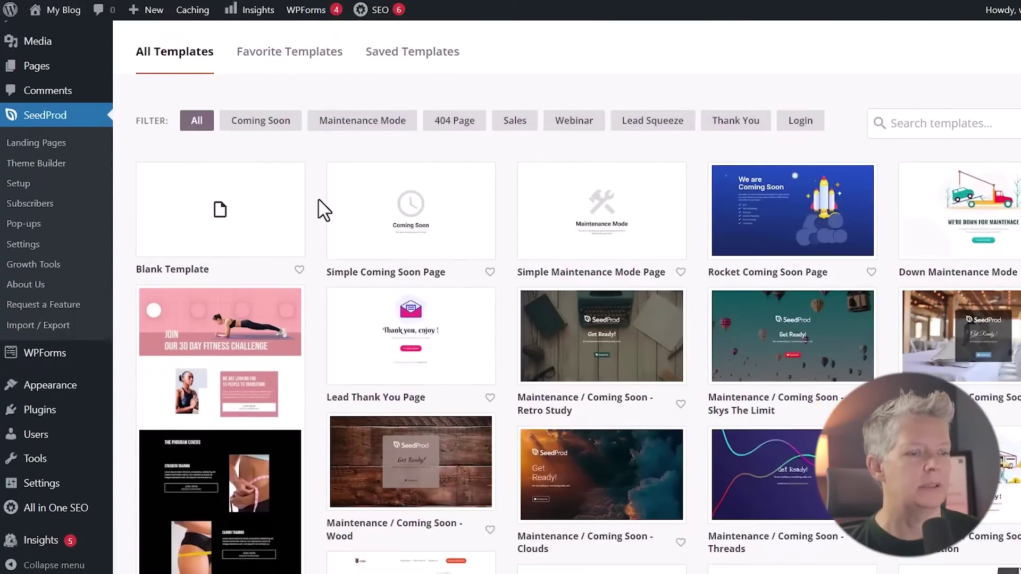
scroll(323, 210, "down", 1)
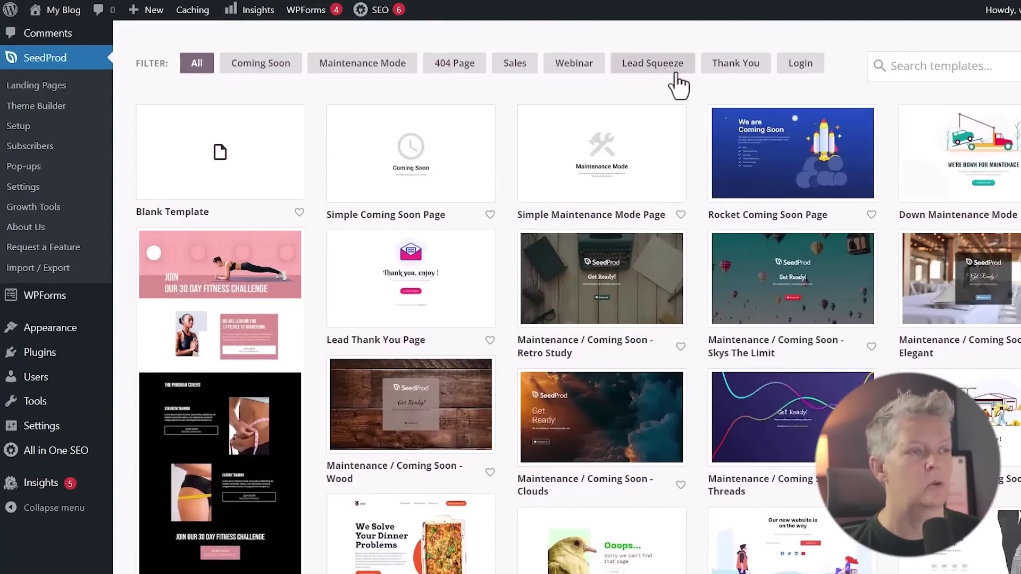
scroll(352, 218, "down", 2)
scroll(347, 209, "down", 4)
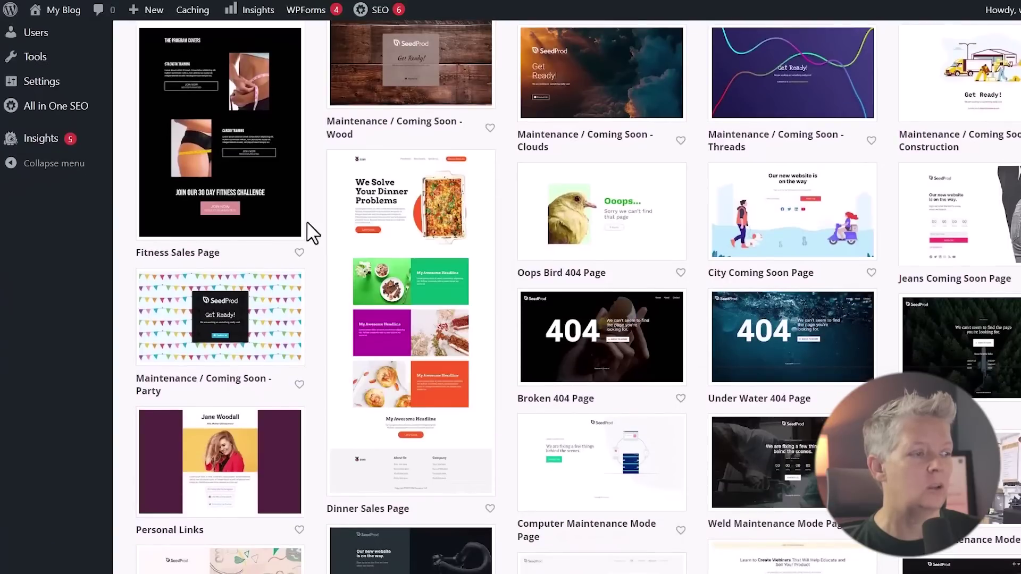
scroll(313, 233, "down", 1)
scroll(312, 232, "down", 1)
scroll(312, 230, "up", 7)
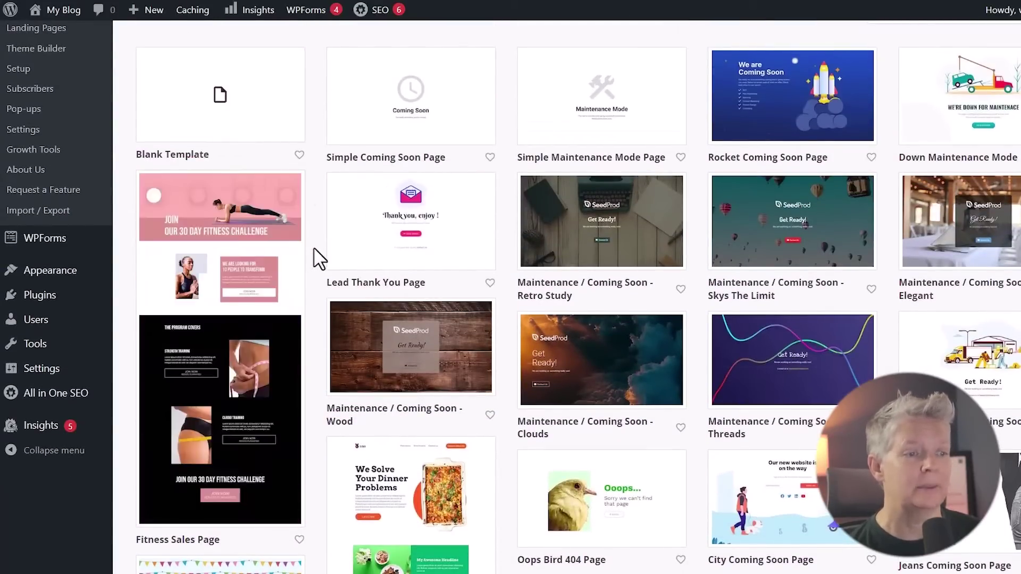
scroll(318, 258, "down", 3)
scroll(317, 257, "up", 5)
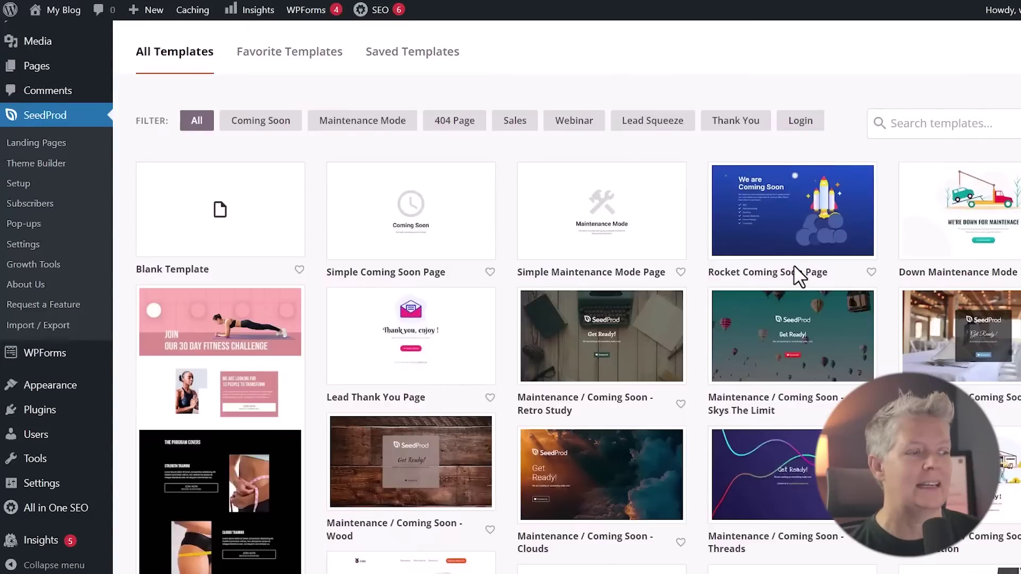
Search the templates for 'juicy' so only the Juicy Sales Page remains
scroll(795, 276, "up", 1)
left_click(990, 180)
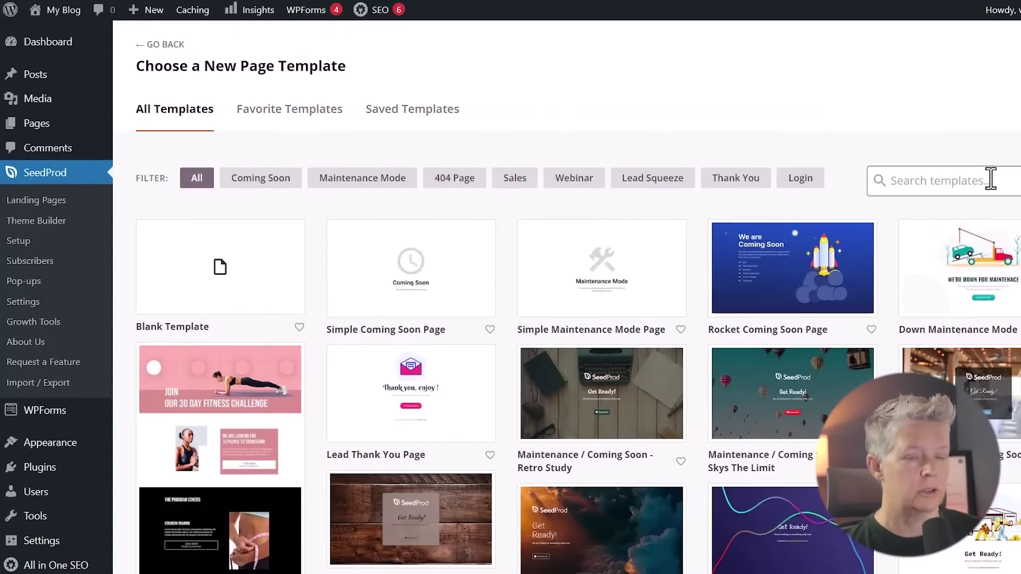
type("juicy")
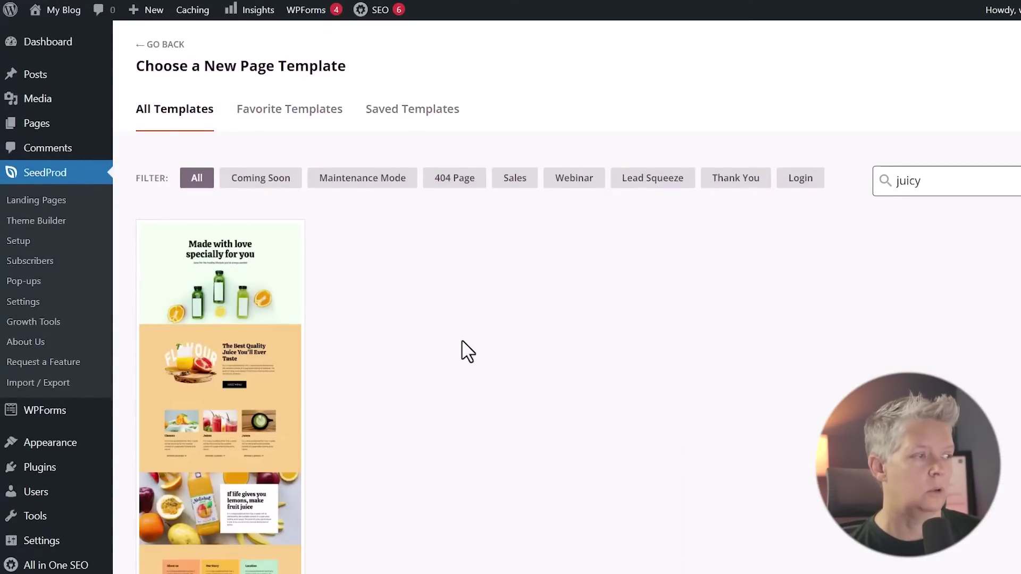
scroll(467, 351, "down", 2)
mouse_move(232, 353)
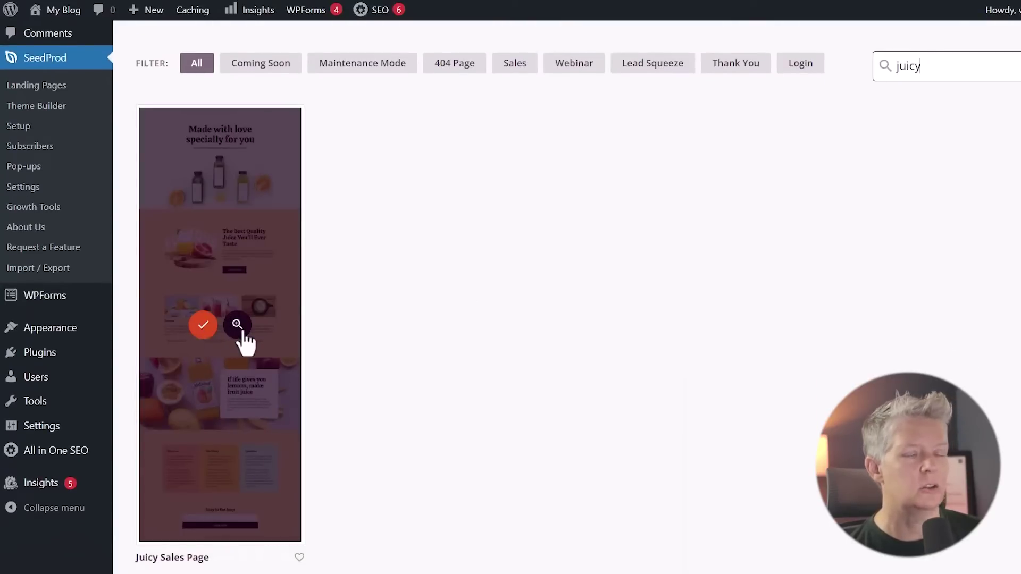
Choose the Juicy Sales Page template and enter the page name 'homep'
left_click(202, 334)
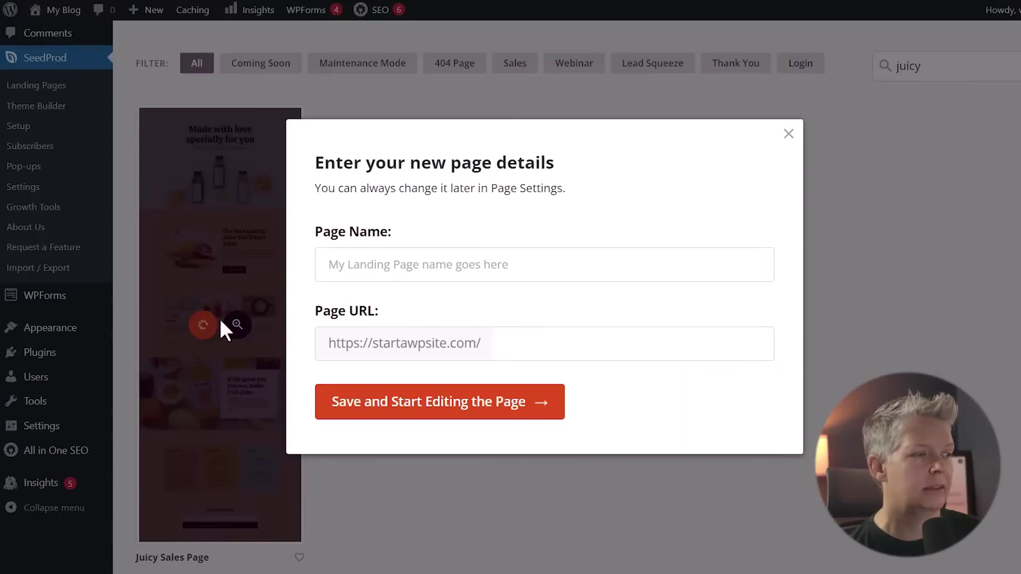
left_click(384, 265)
type("homep")
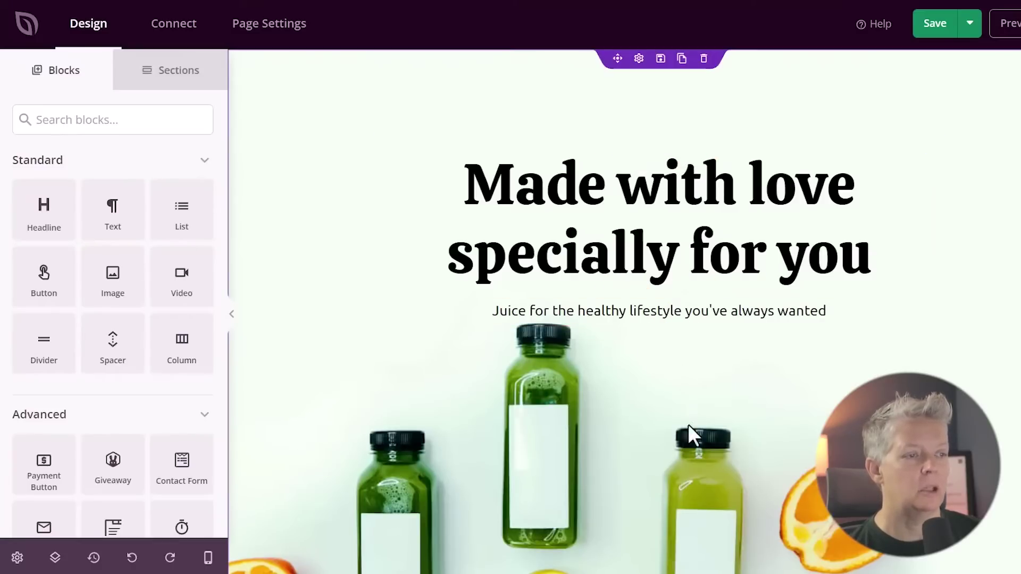
scroll(646, 467, "down", 10)
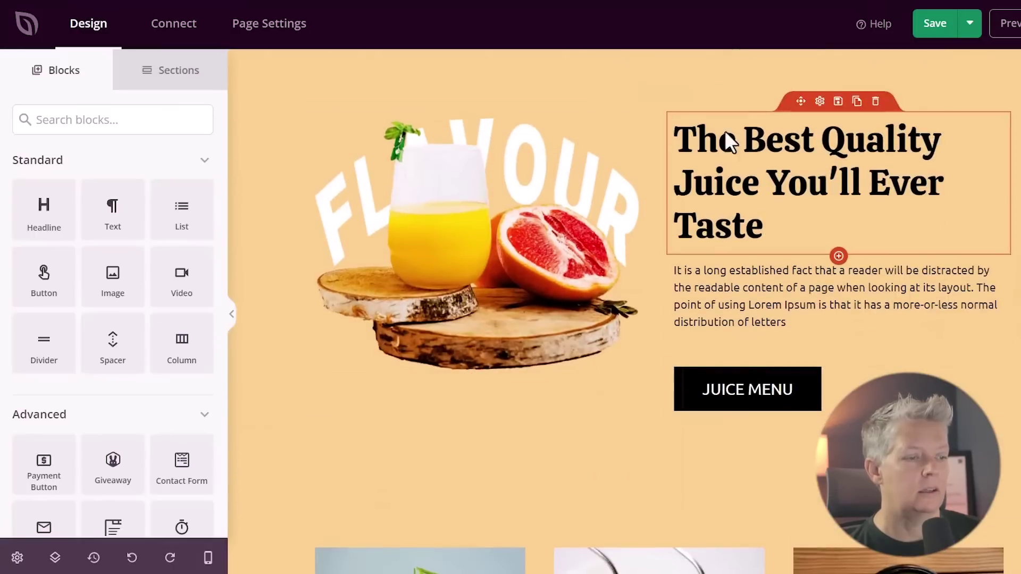
scroll(723, 151, "down", 3)
scroll(710, 192, "down", 4)
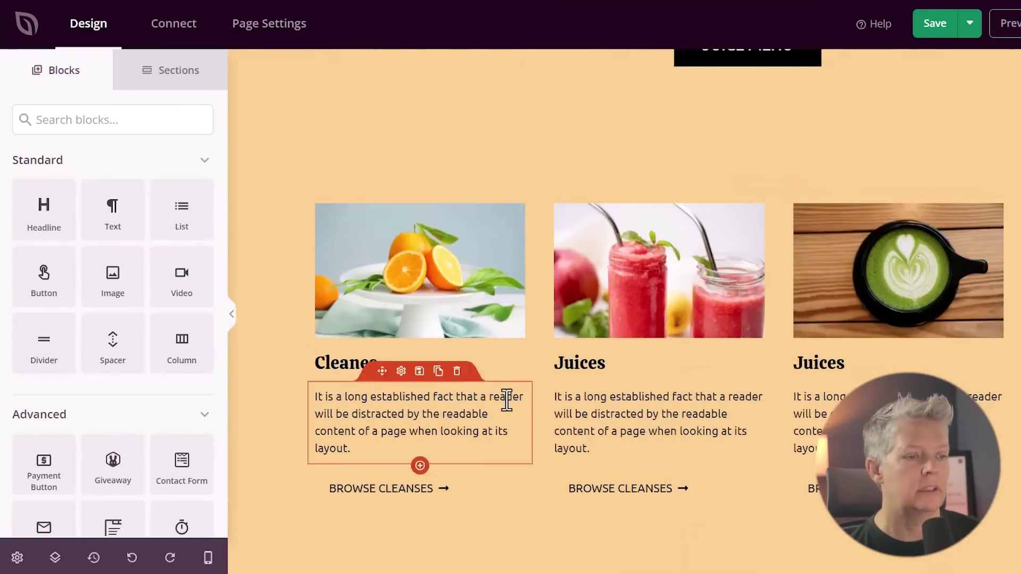
scroll(548, 412, "up", 6)
scroll(567, 404, "up", 3)
scroll(570, 394, "up", 4)
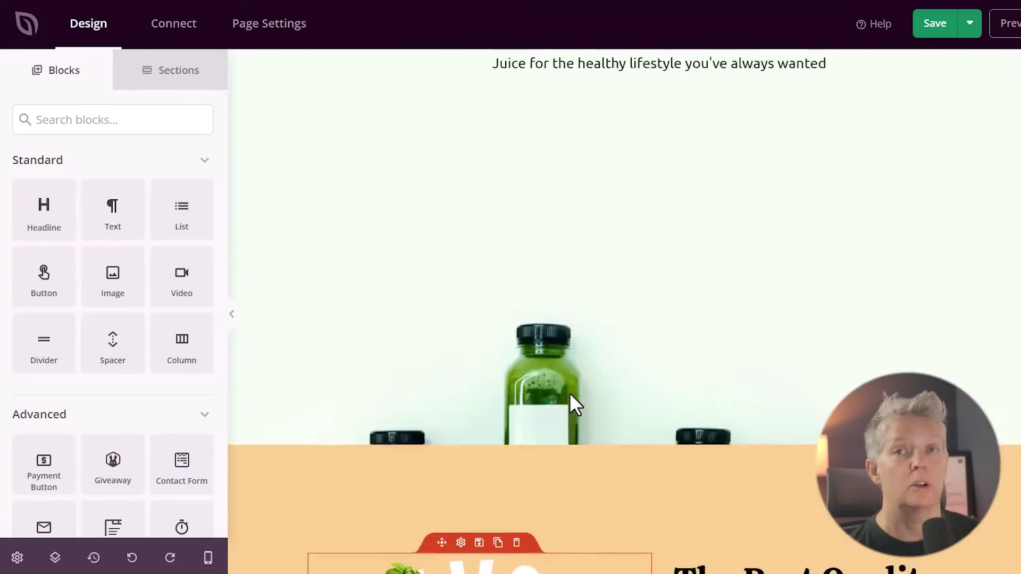
scroll(570, 395, "up", 3)
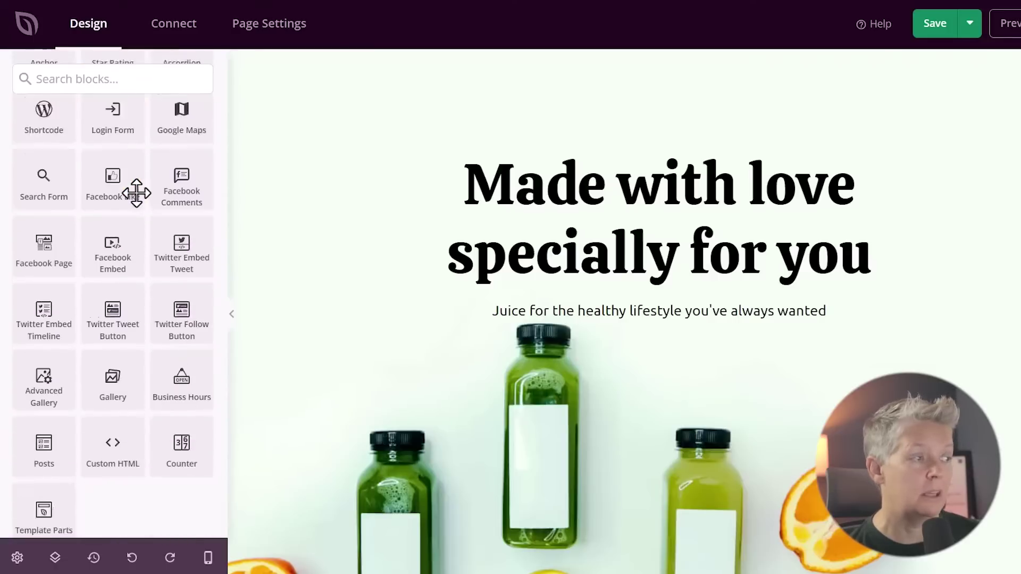
scroll(136, 193, "up", 15)
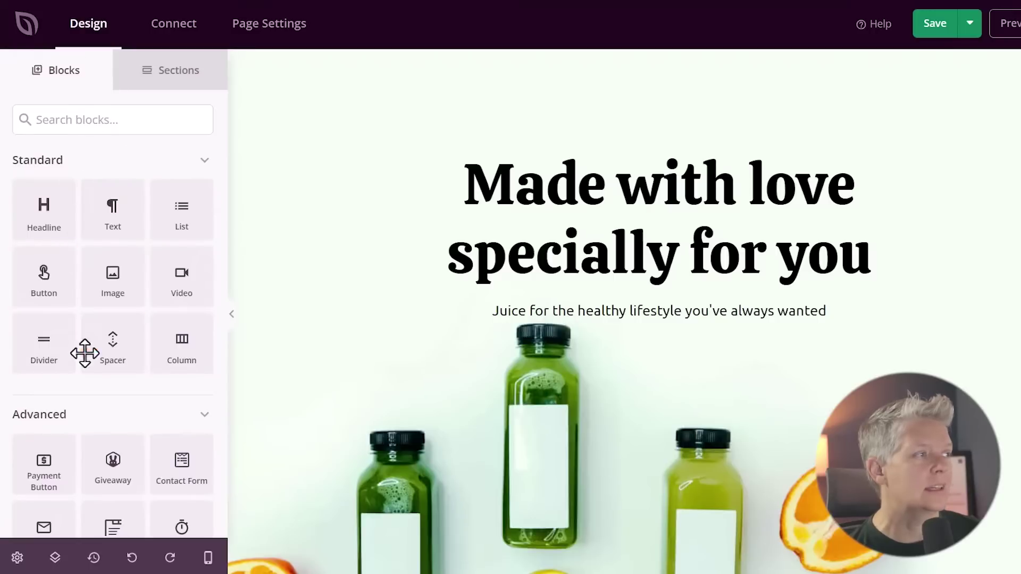
Filter the Sections library to the Header category and pick out Header 1
left_click(169, 85)
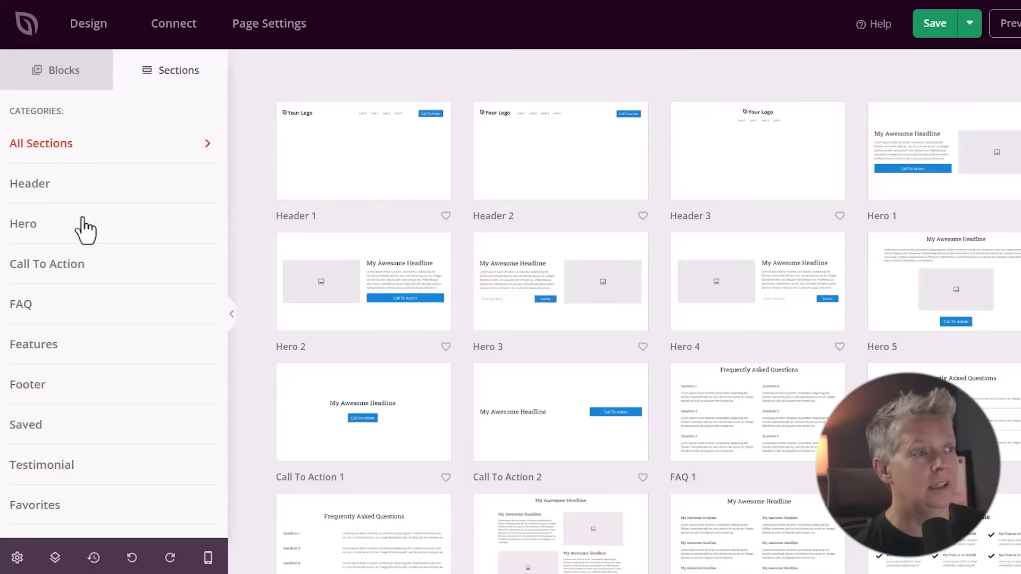
left_click(46, 186)
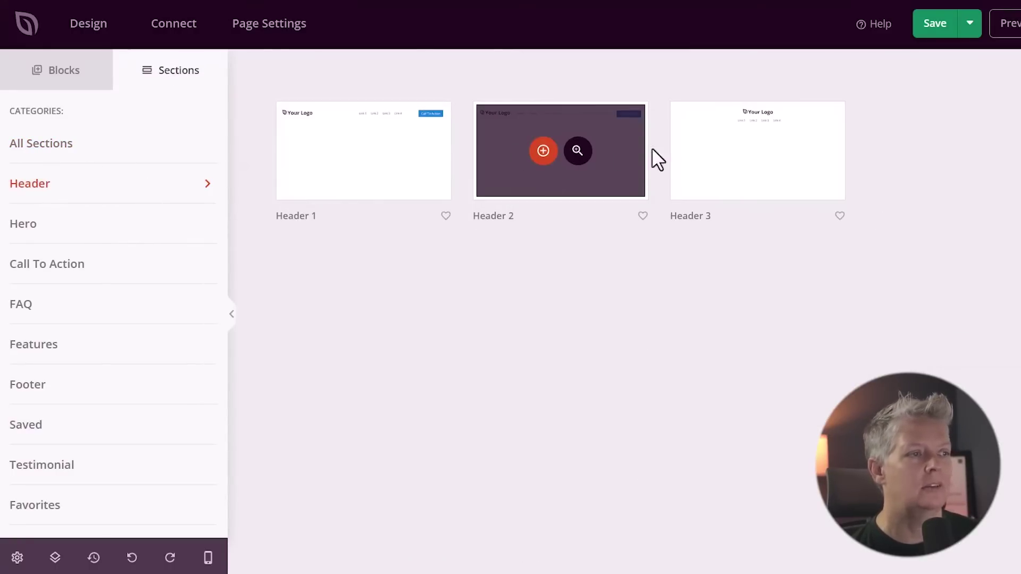
mouse_move(691, 162)
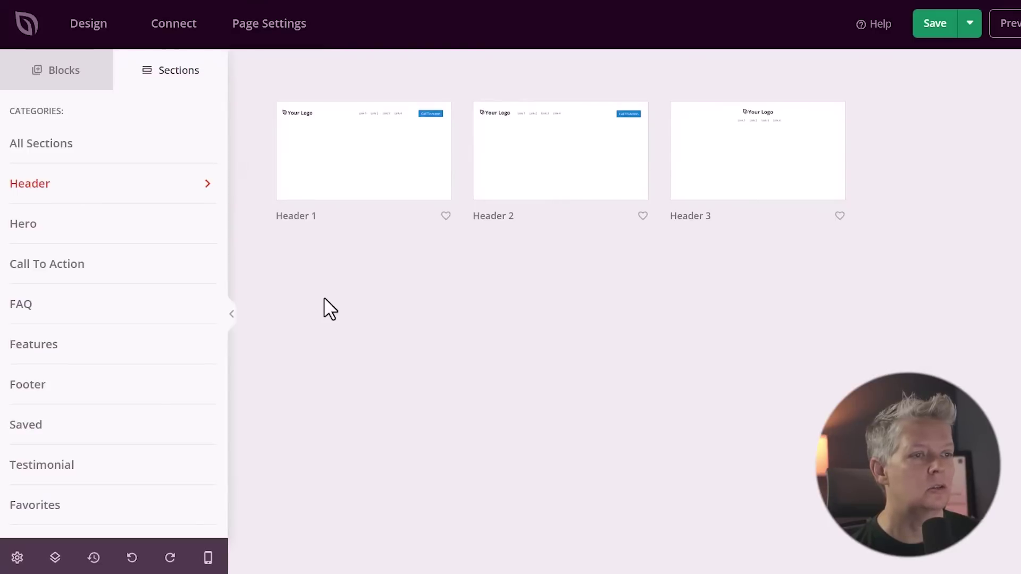
mouse_move(328, 160)
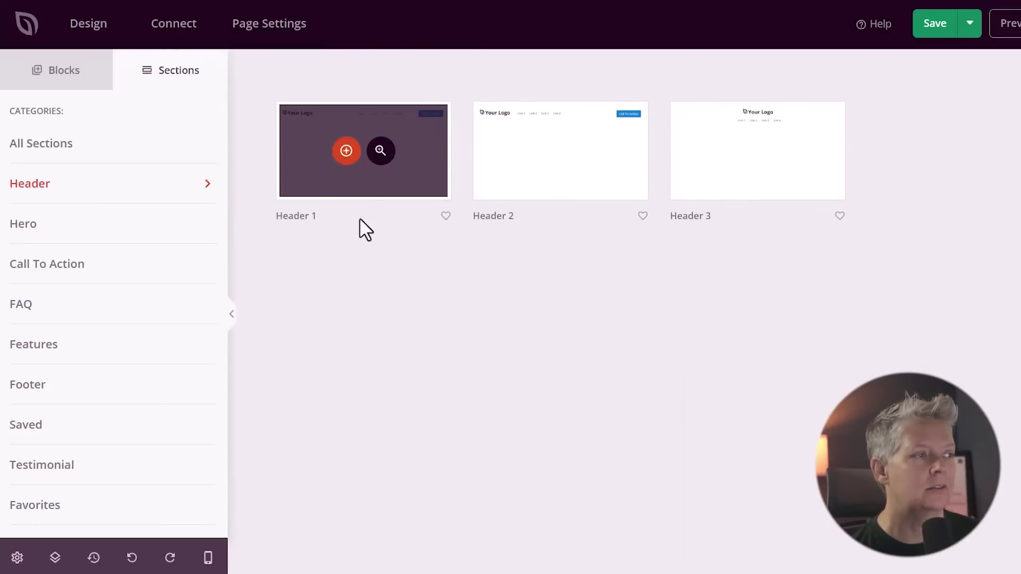
mouse_move(430, 181)
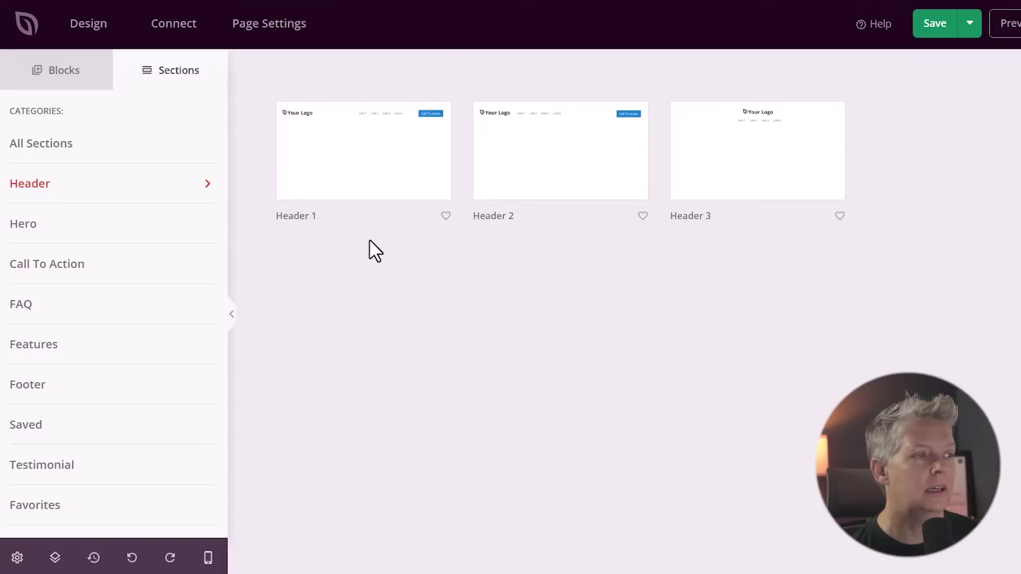
Add Header 1 and drag it to the top of the page above the hero
mouse_move(362, 179)
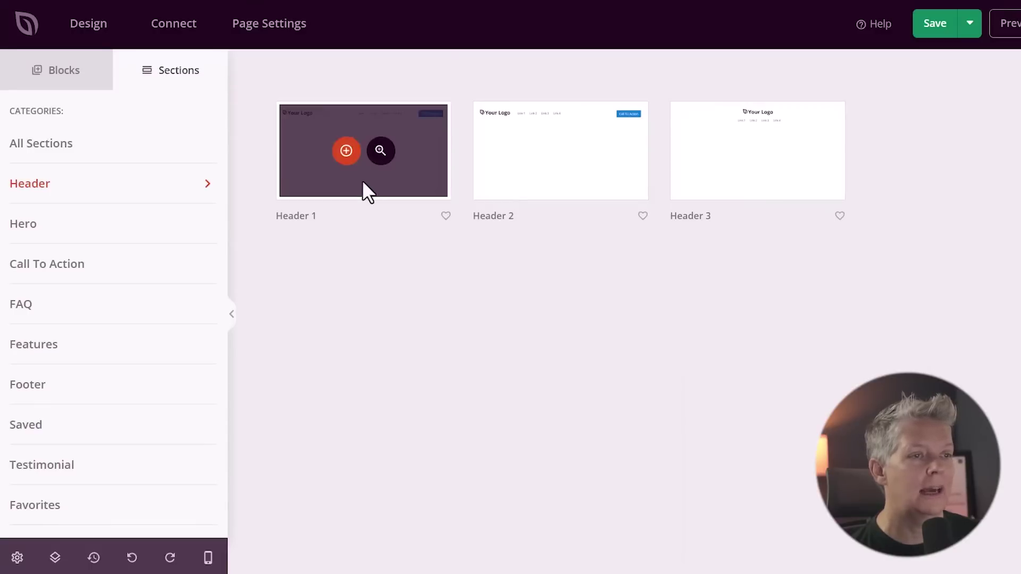
left_click(346, 151)
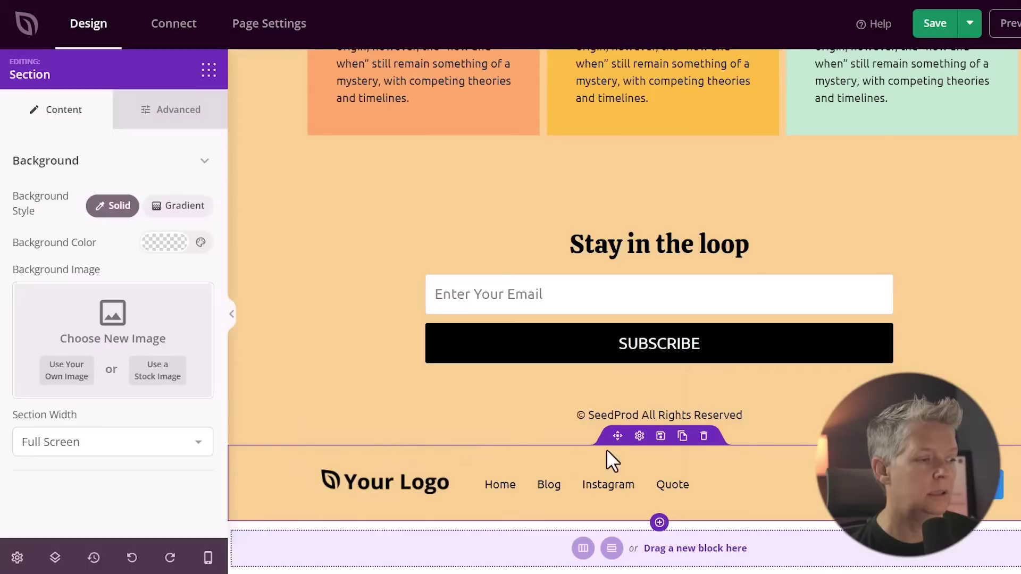
left_click_drag(622, 437, 543, 69)
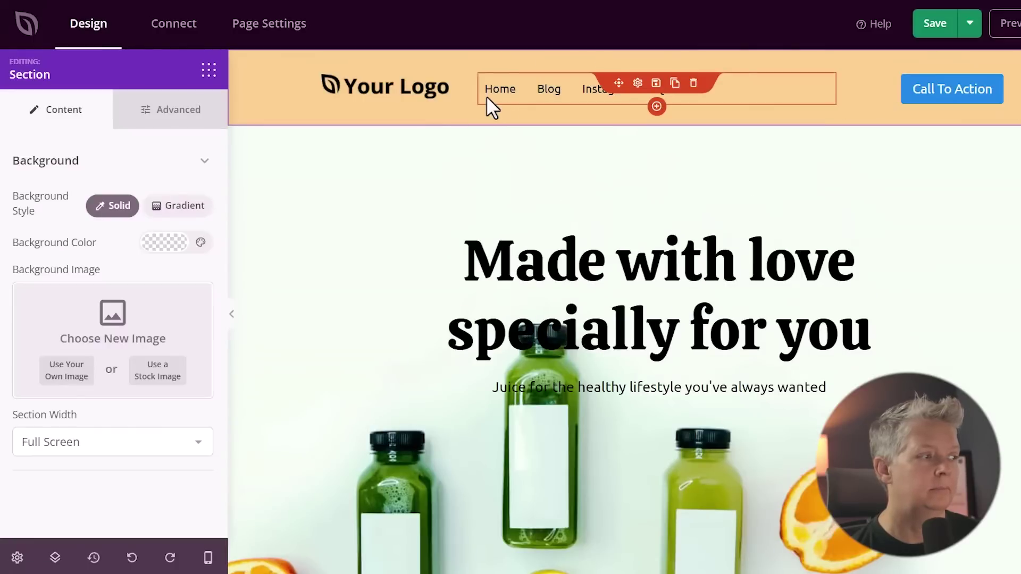
Remove the Your Logo placeholder image from the header logo block
left_click(411, 94)
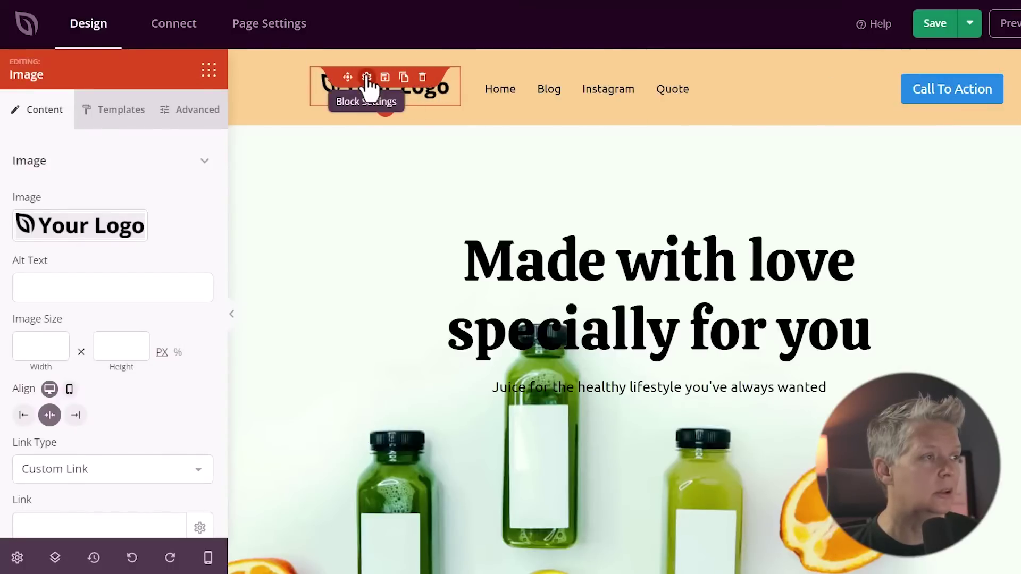
mouse_move(50, 230)
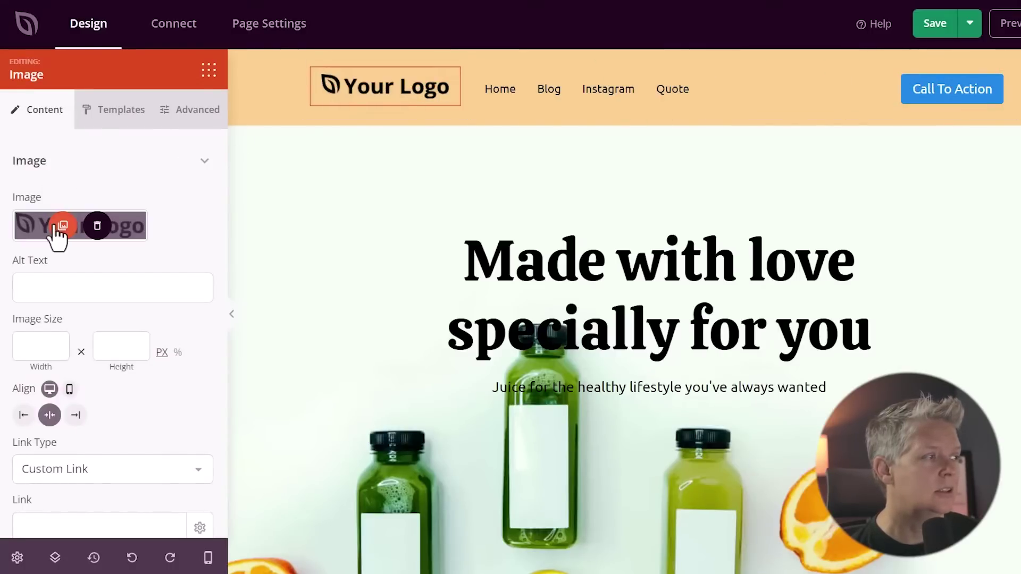
left_click(97, 229)
Browse the stock image library, searching for 'logo' and then 'vitamins'
left_click(159, 297)
left_click(387, 295)
key("Return")
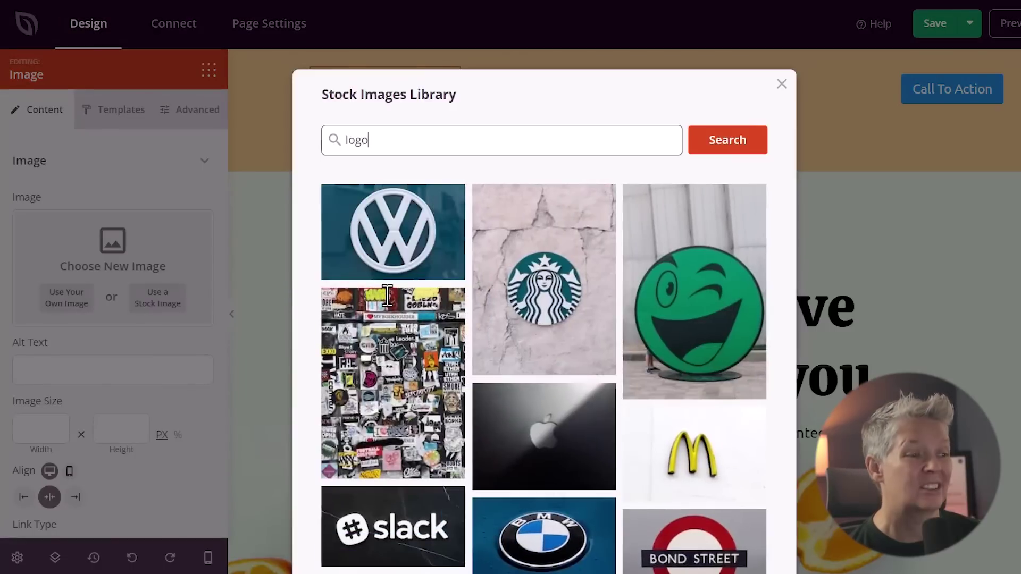
scroll(503, 328, "down", 15)
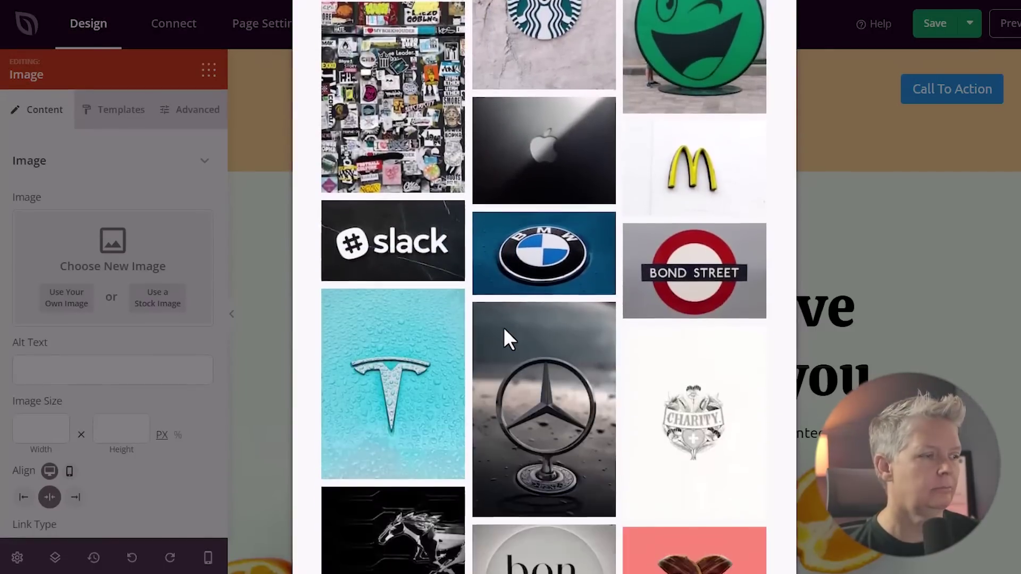
scroll(503, 327, "up", 15)
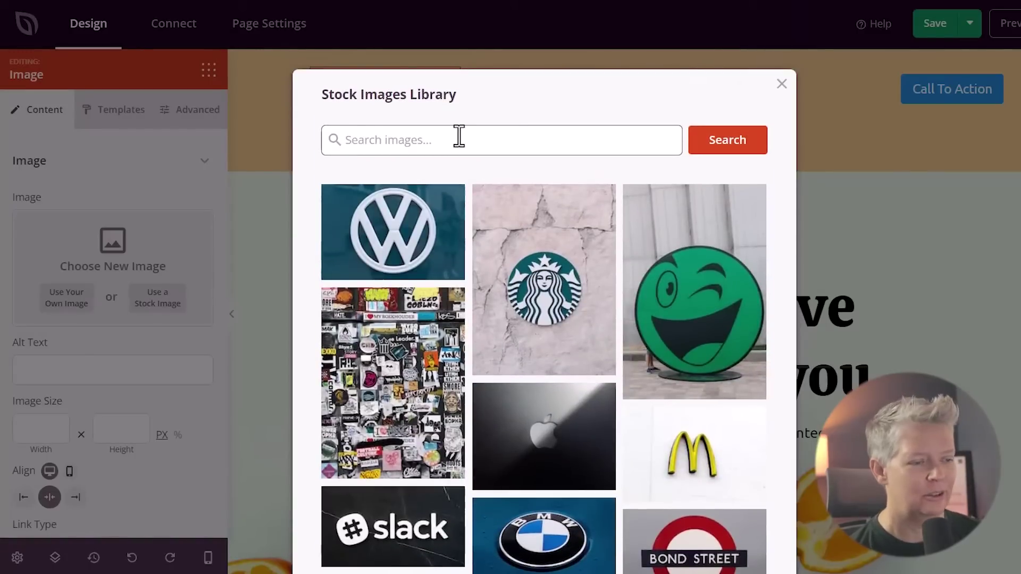
type("vitamins")
key("Return")
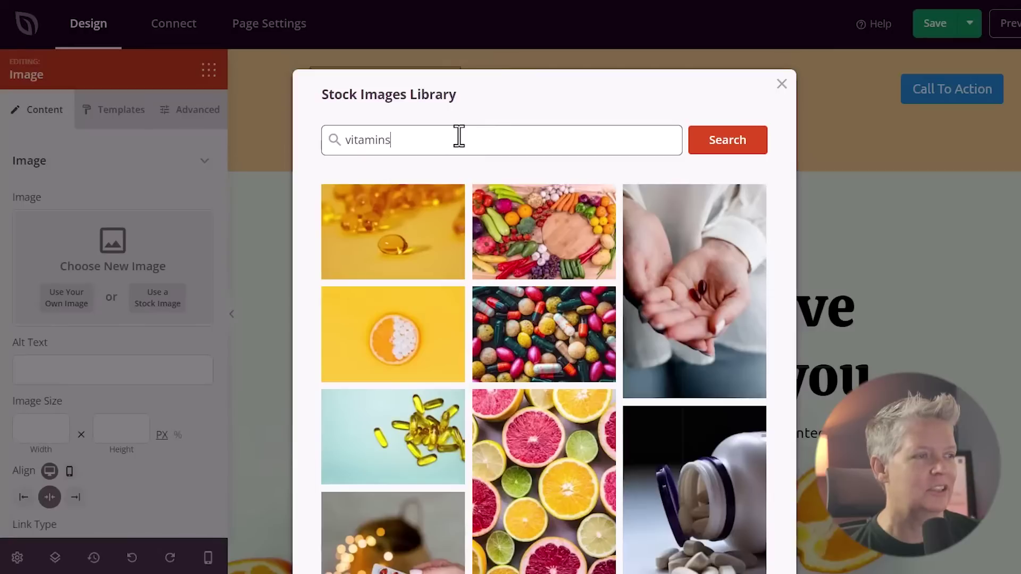
scroll(506, 239, "down", 3)
scroll(615, 132, "up", 3)
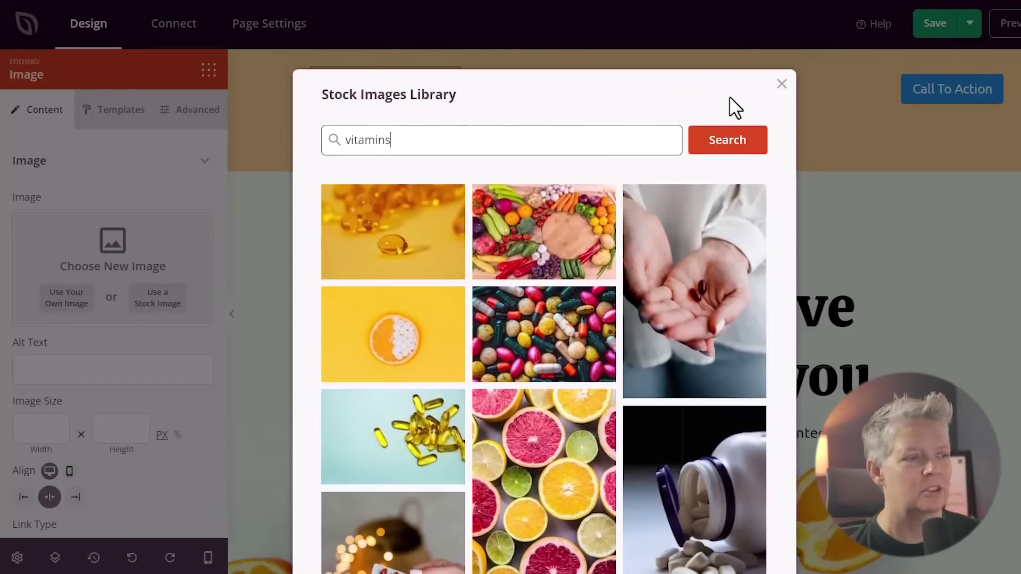
Insert the demo-store logo from the WordPress media library into the header instead
left_click(781, 85)
left_click(66, 301)
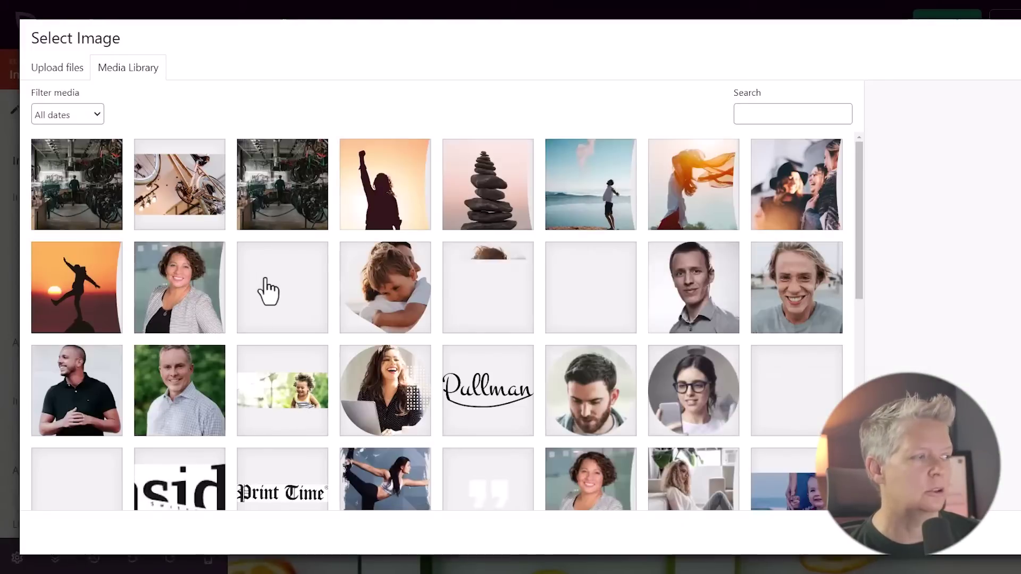
scroll(268, 291, "down", 4)
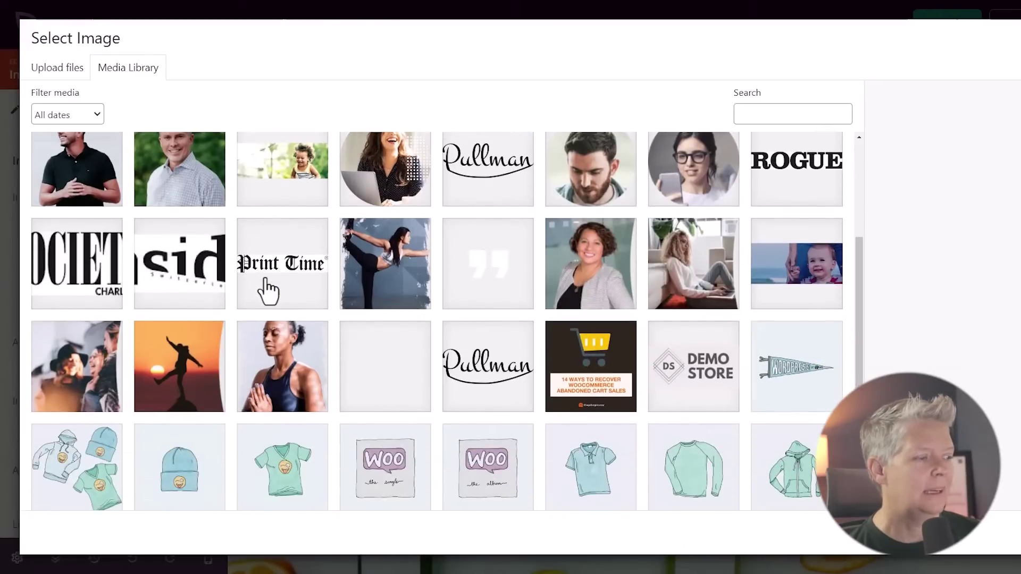
left_click(678, 388)
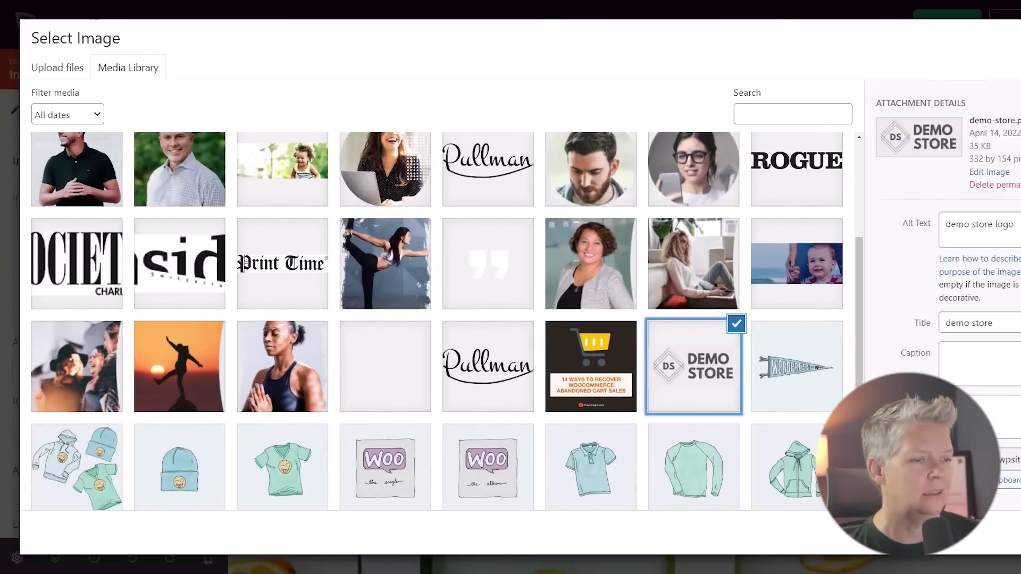
left_click(978, 531)
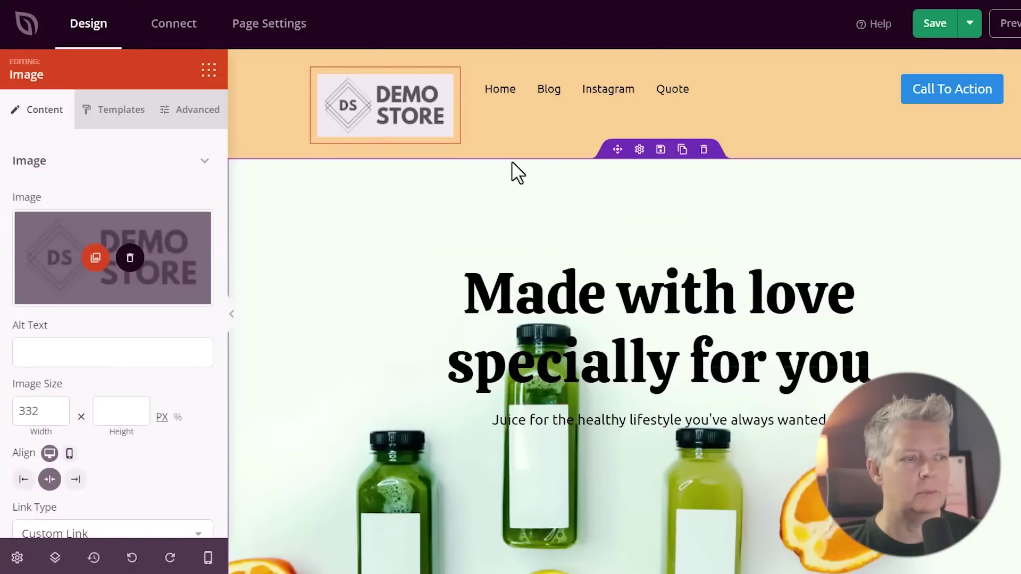
Set the header Nav Menu to WordPress Menu type using Menu 1 (Home, Blog, Instagram, Quote)
left_click(547, 107)
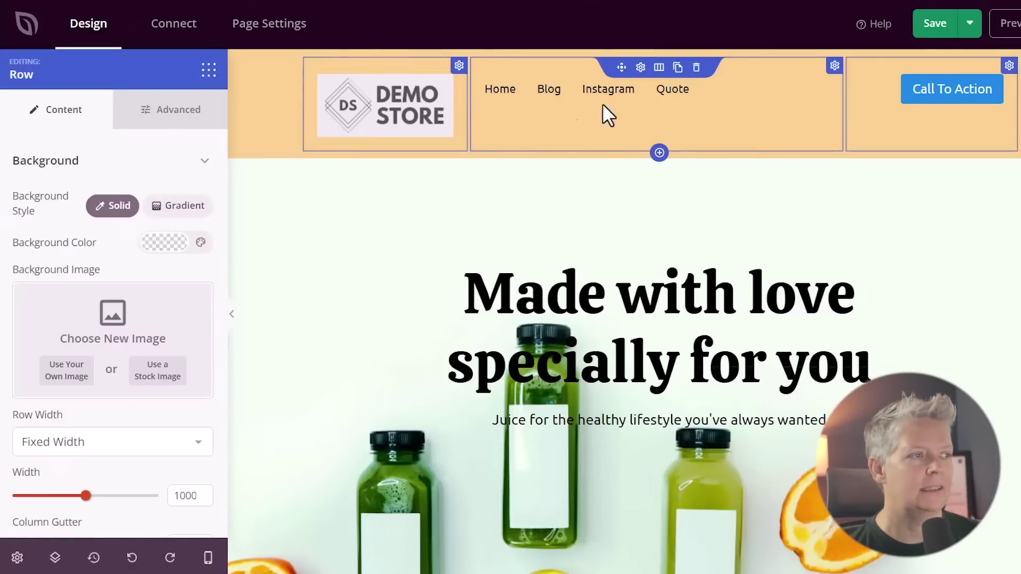
left_click(553, 100)
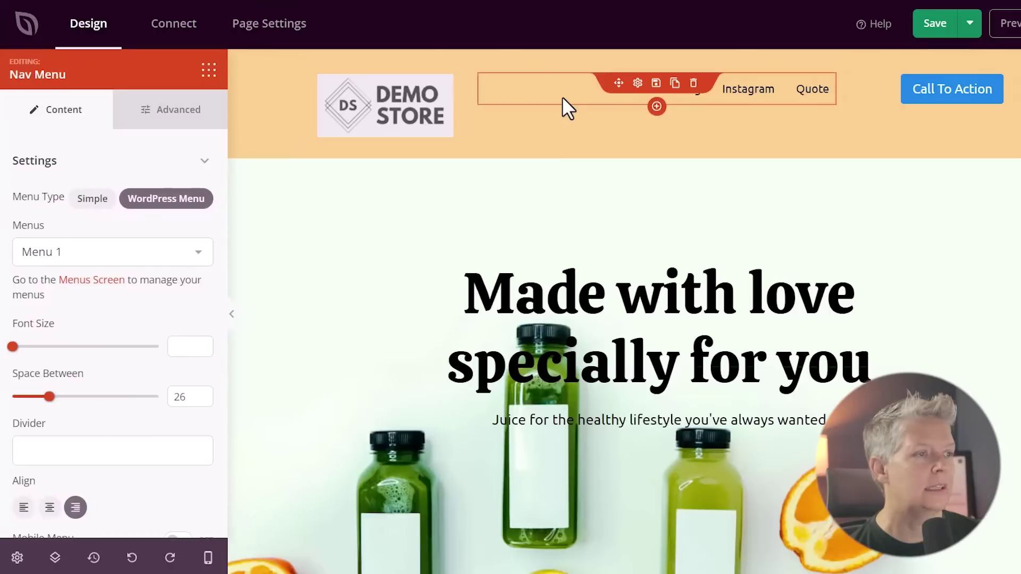
left_click(66, 250)
left_click(66, 249)
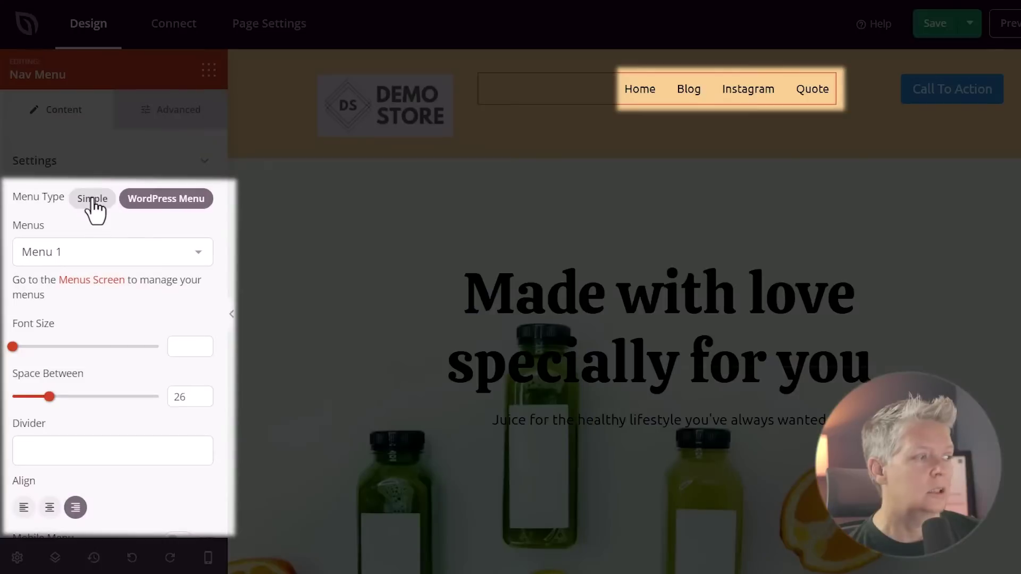
left_click(93, 199)
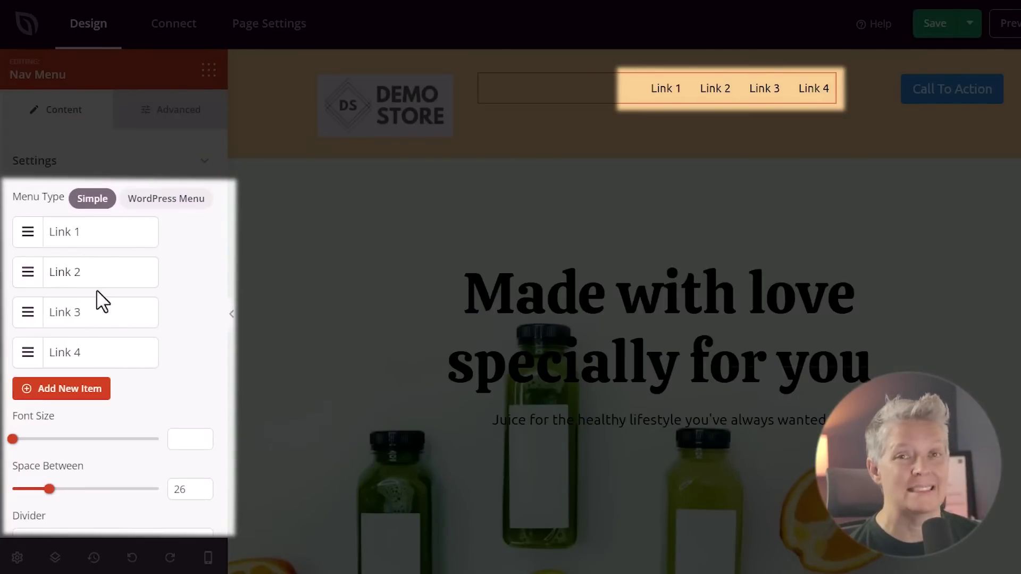
left_click(146, 216)
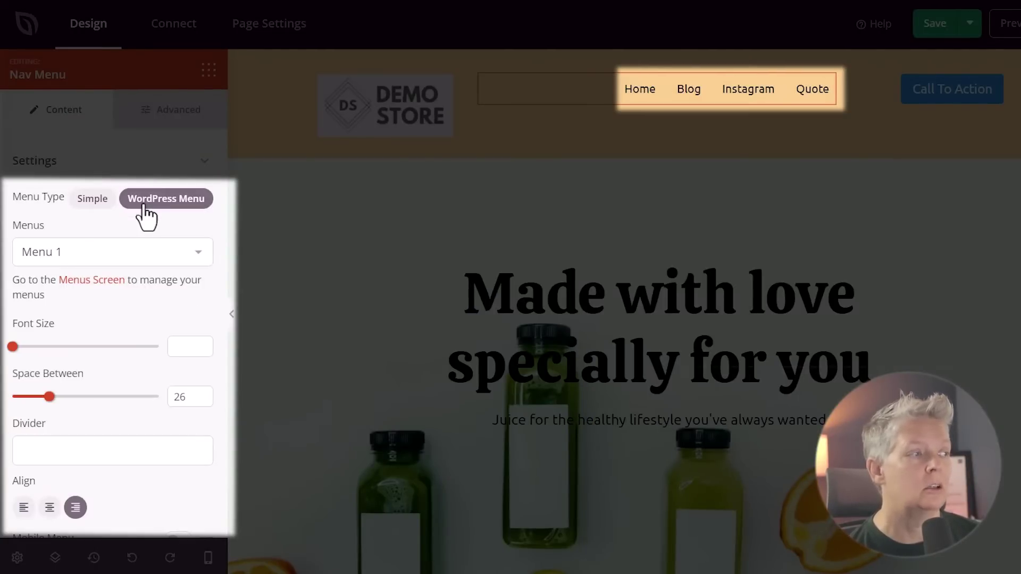
left_click(139, 250)
left_click(139, 250)
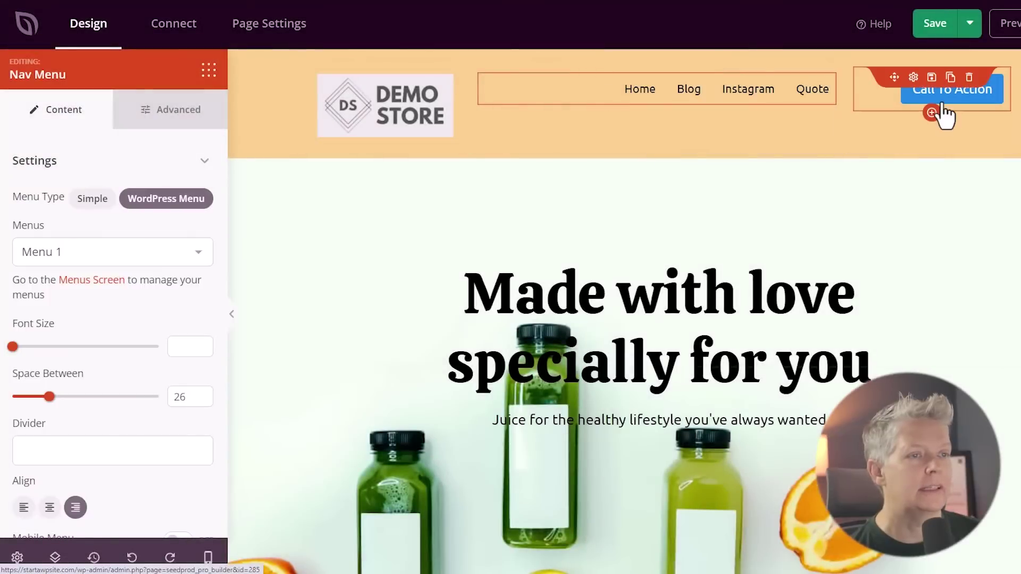
Change the header call-to-action button text to 'Sign Up Now'
left_click(940, 113)
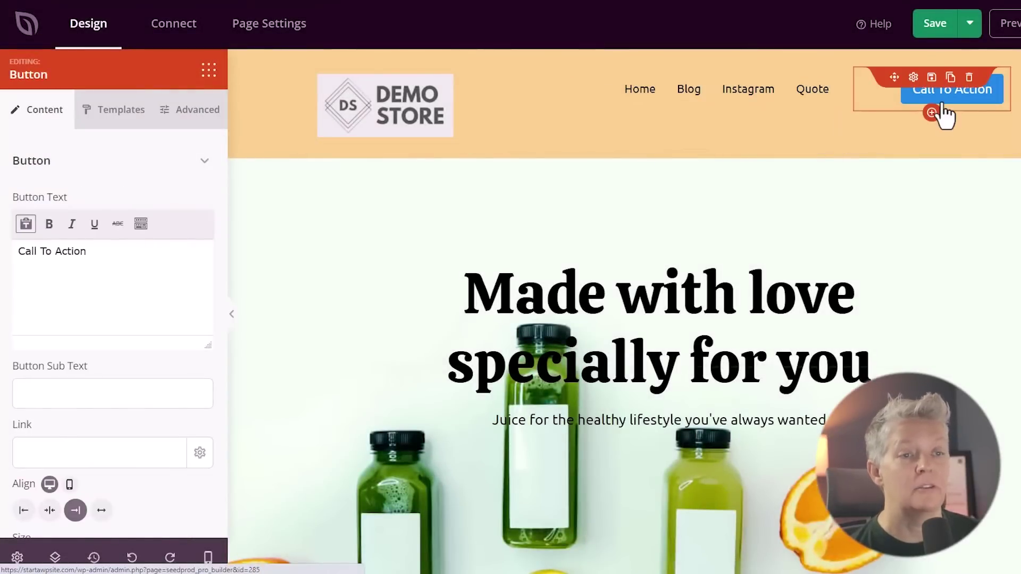
triple_click(21, 251)
type("Sign Up Now")
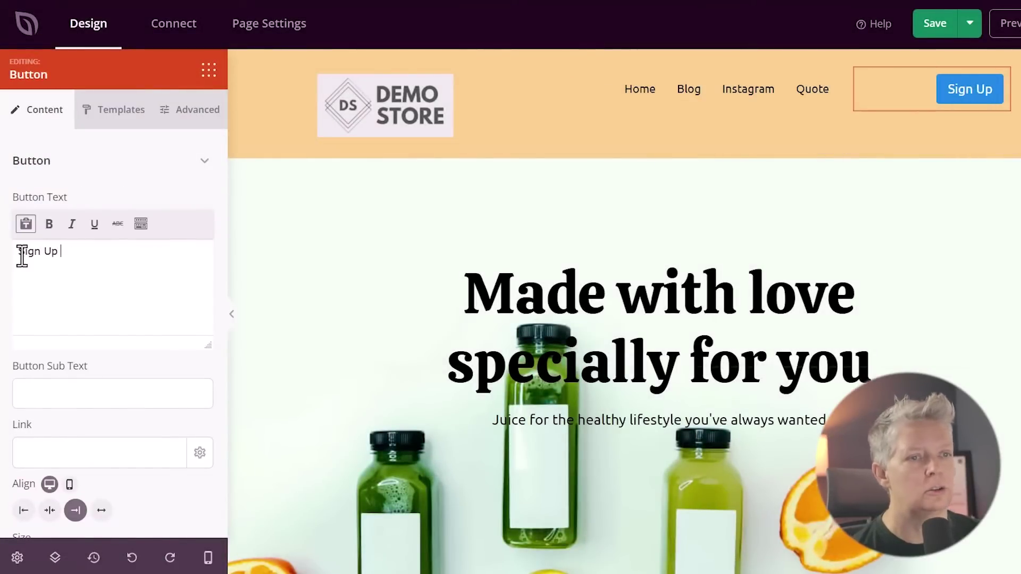
Give the button a light green background colour in its style settings
left_click(103, 110)
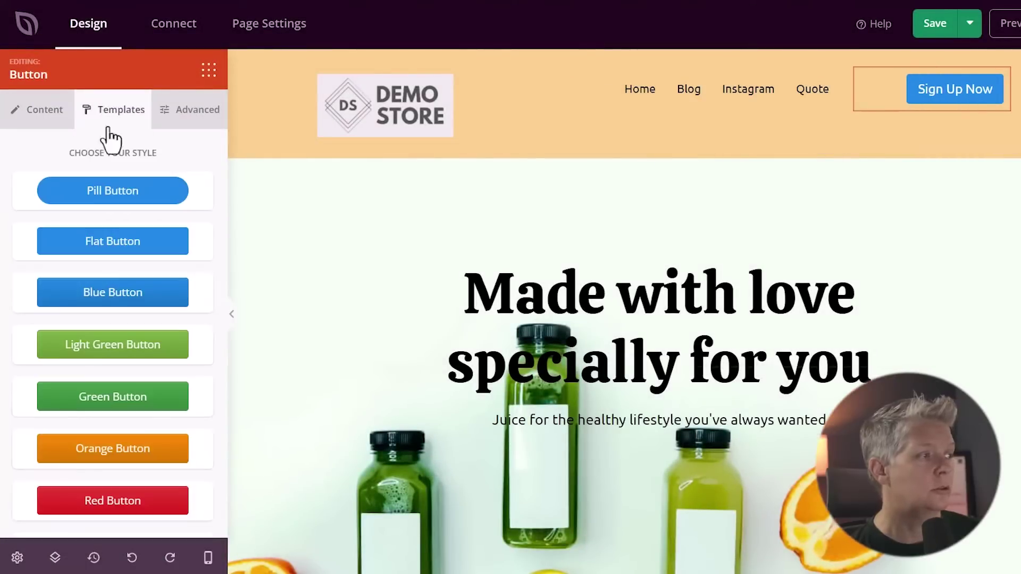
scroll(107, 326, "down", 5)
scroll(107, 330, "up", 5)
left_click(186, 114)
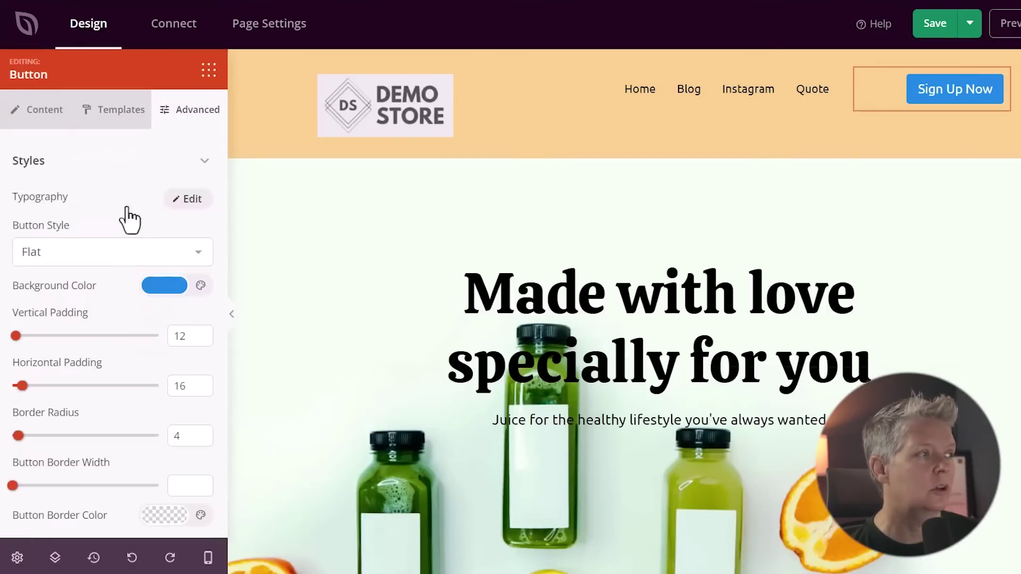
left_click(162, 285)
left_click(97, 402)
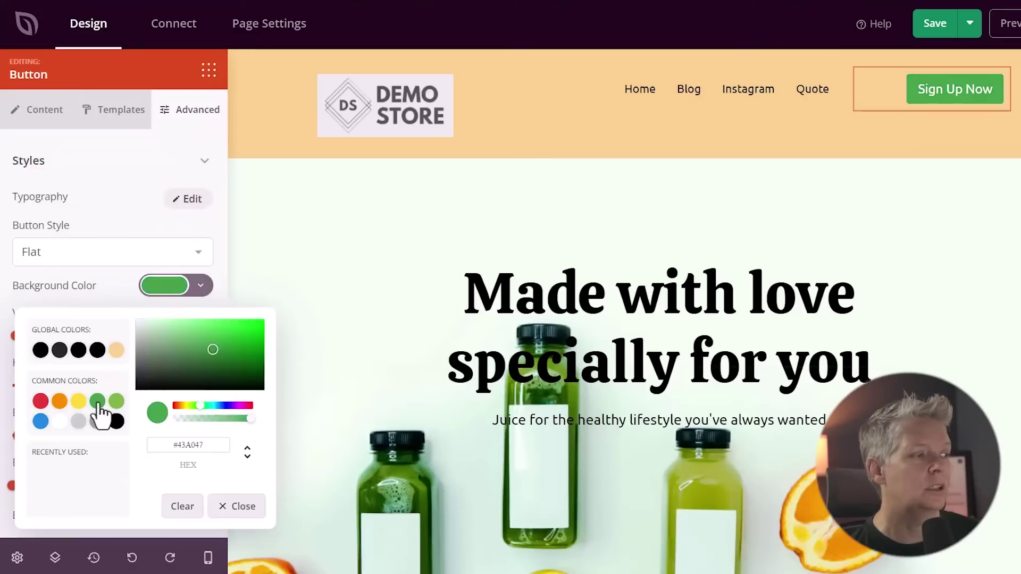
left_click(117, 402)
left_click(144, 206)
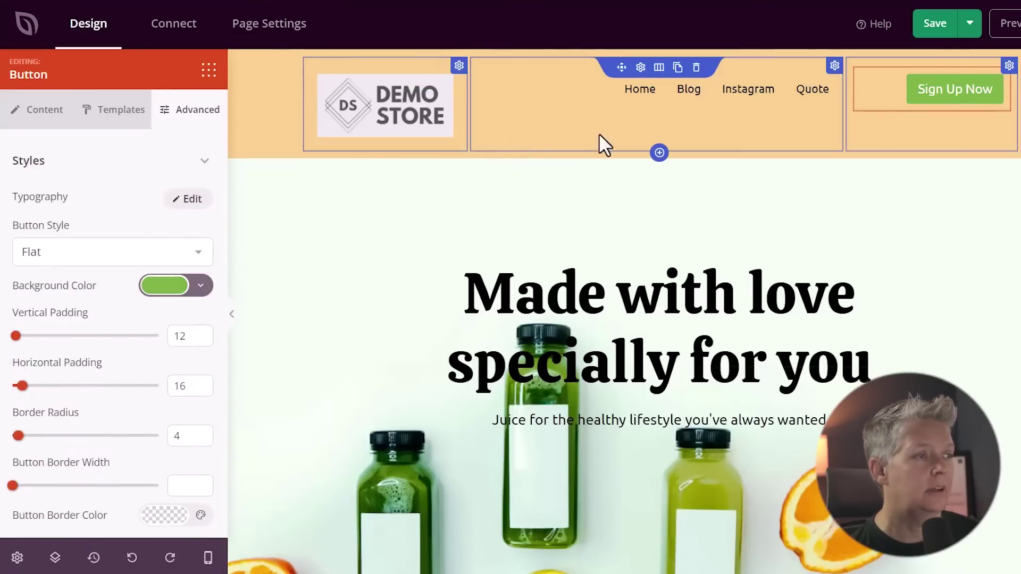
Set the header logo's image width to 100 px
left_click(384, 123)
scroll(85, 366, "down", 2)
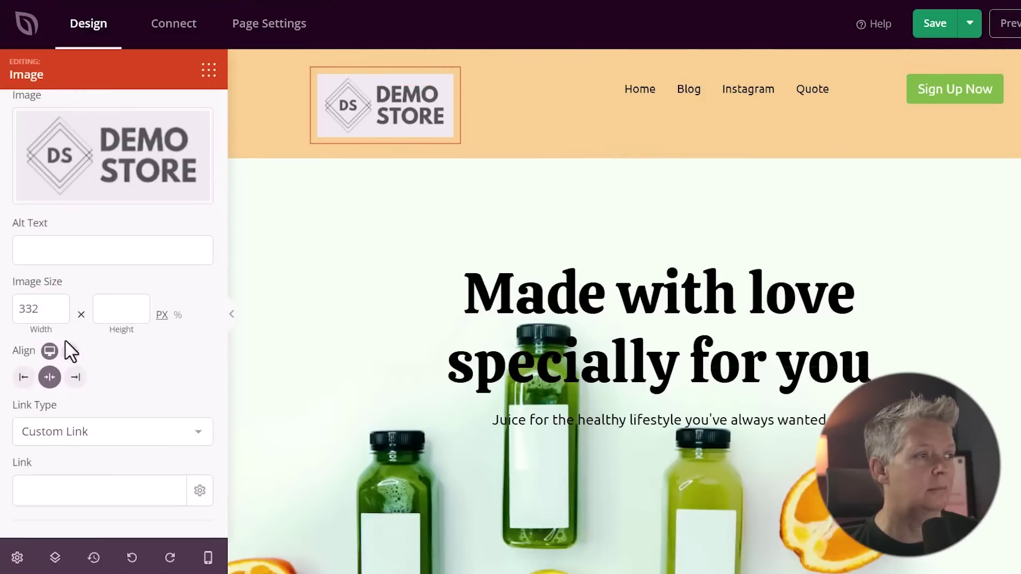
left_click(58, 313)
left_click(58, 314)
left_click_drag(41, 308, 17, 311)
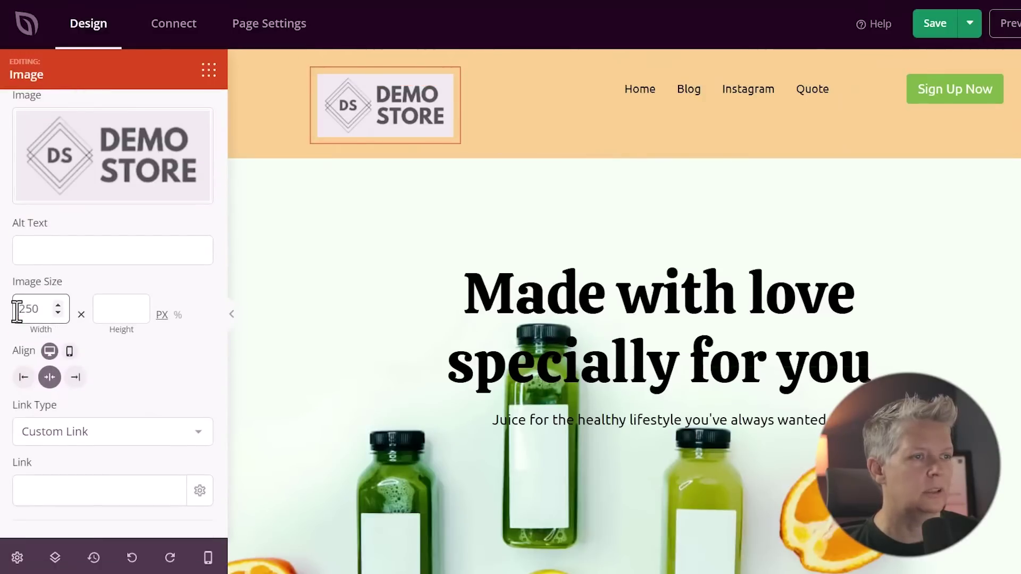
type("250")
key("BackSpace")
key("BackSpace")
key("BackSpace")
type("100")
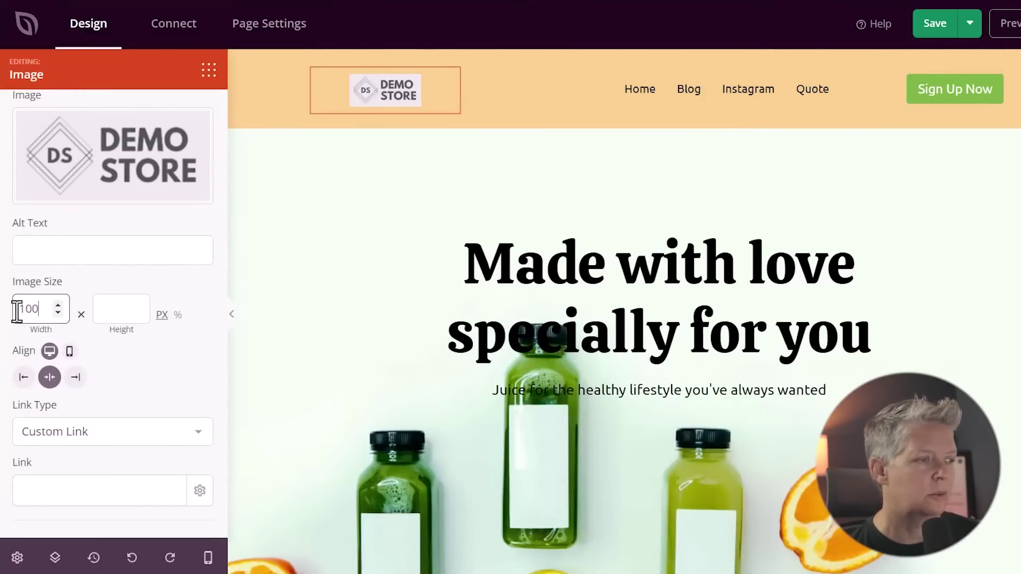
left_click(164, 378)
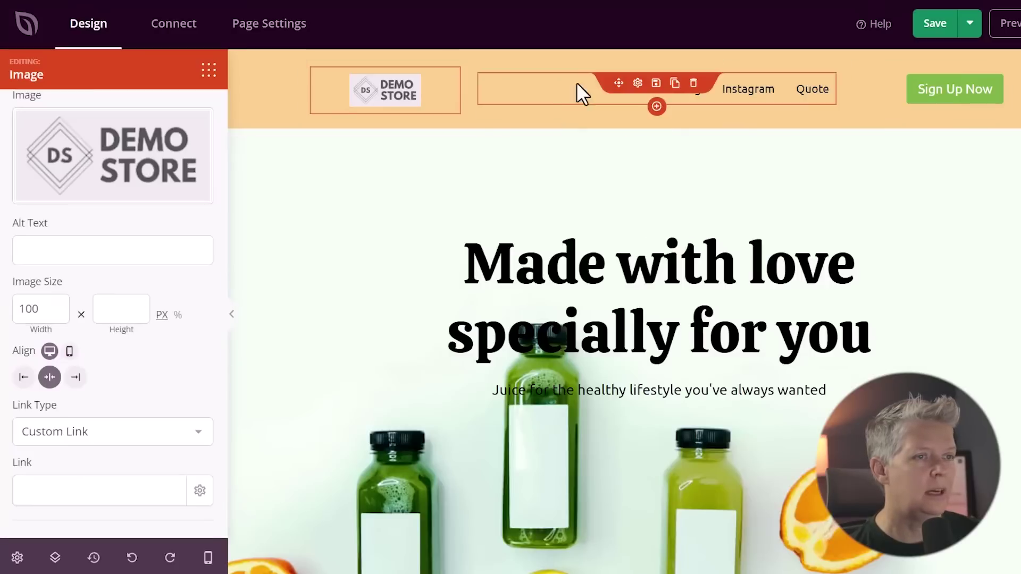
Try a sunset photo as the hero background, then undo to keep the juice bottles
left_click(538, 108)
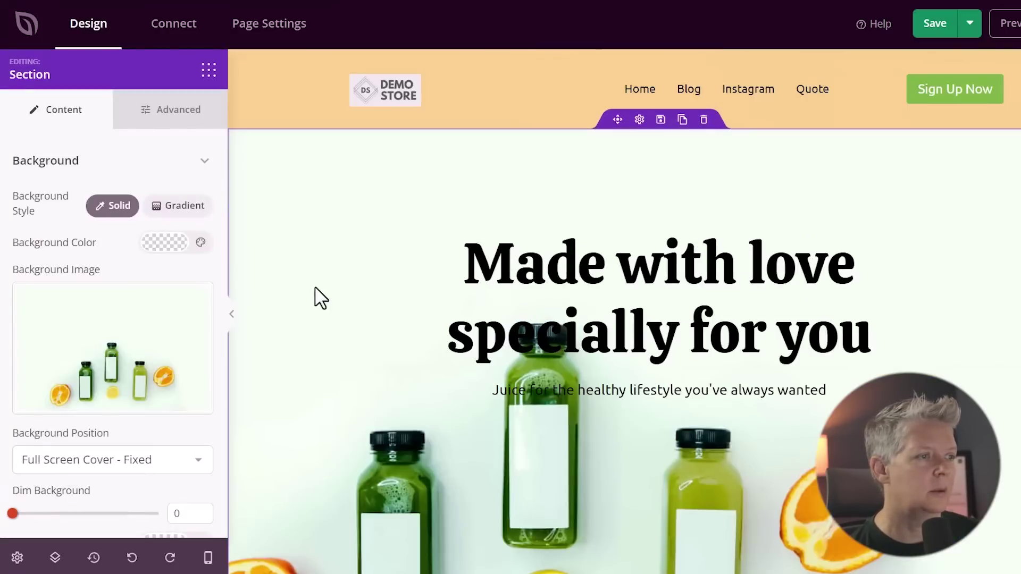
left_click(100, 357)
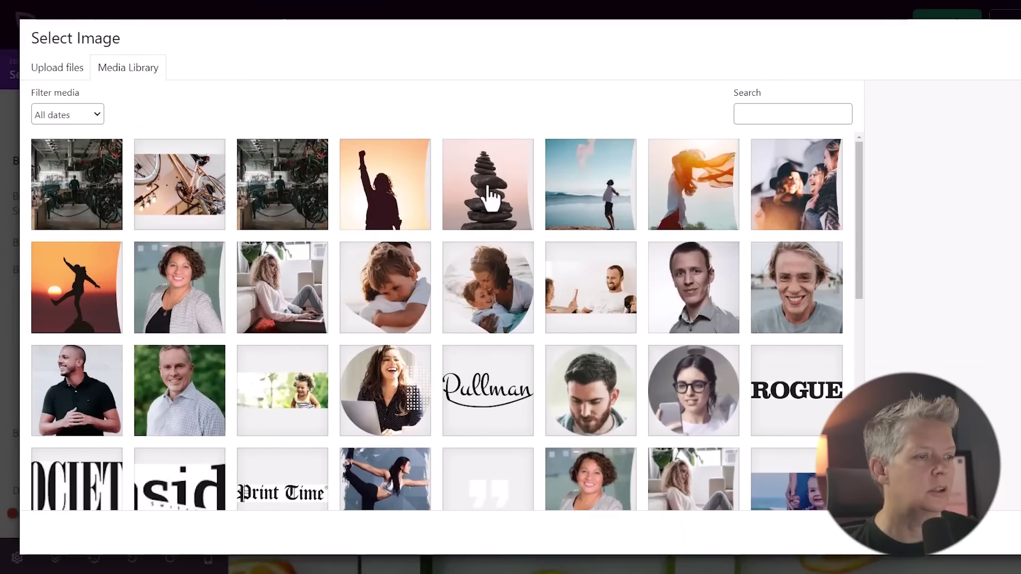
left_click(492, 205)
scroll(417, 228, "down", 6)
scroll(198, 342, "up", 3)
left_click(198, 342)
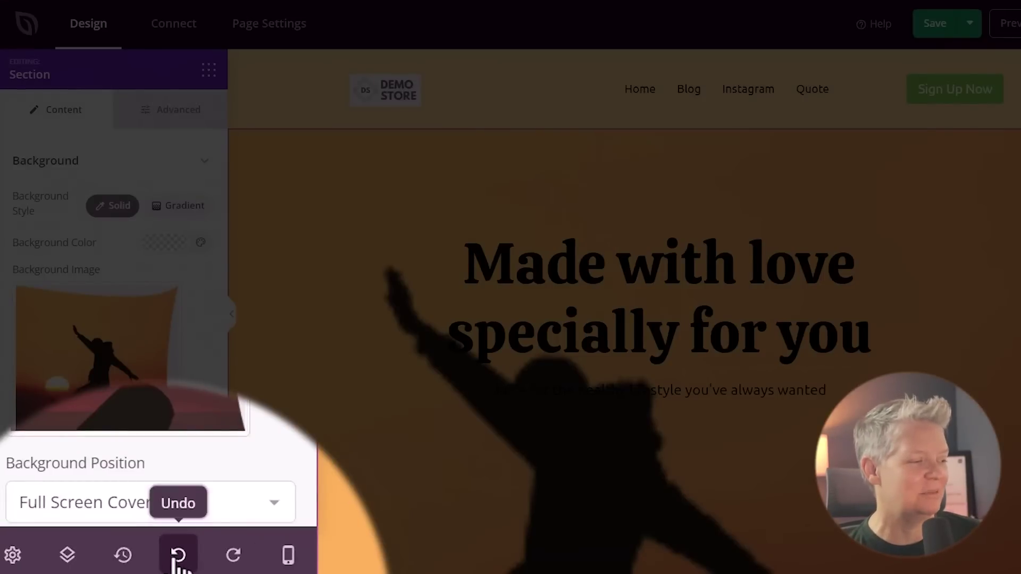
left_click(177, 556)
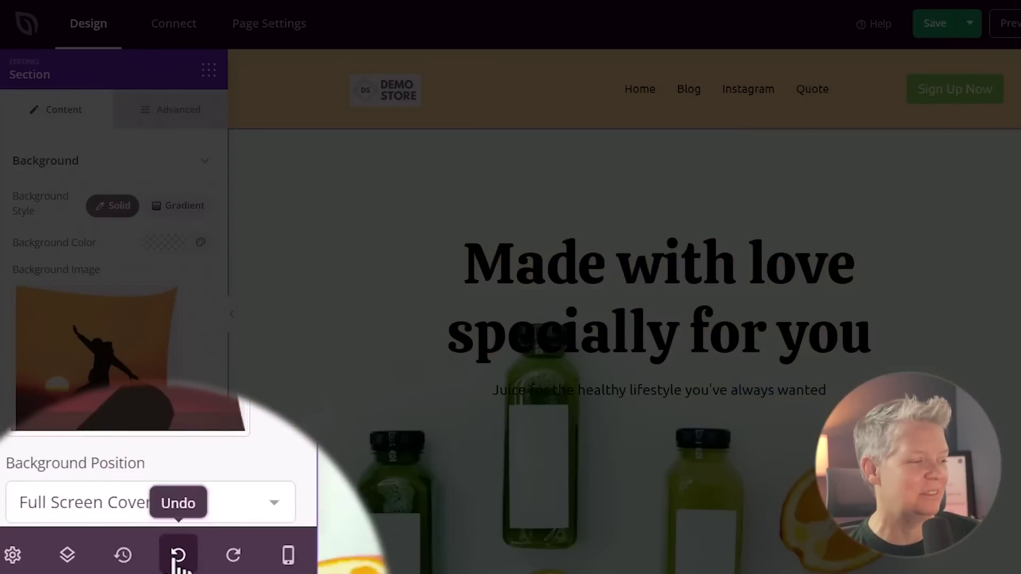
left_click(124, 556)
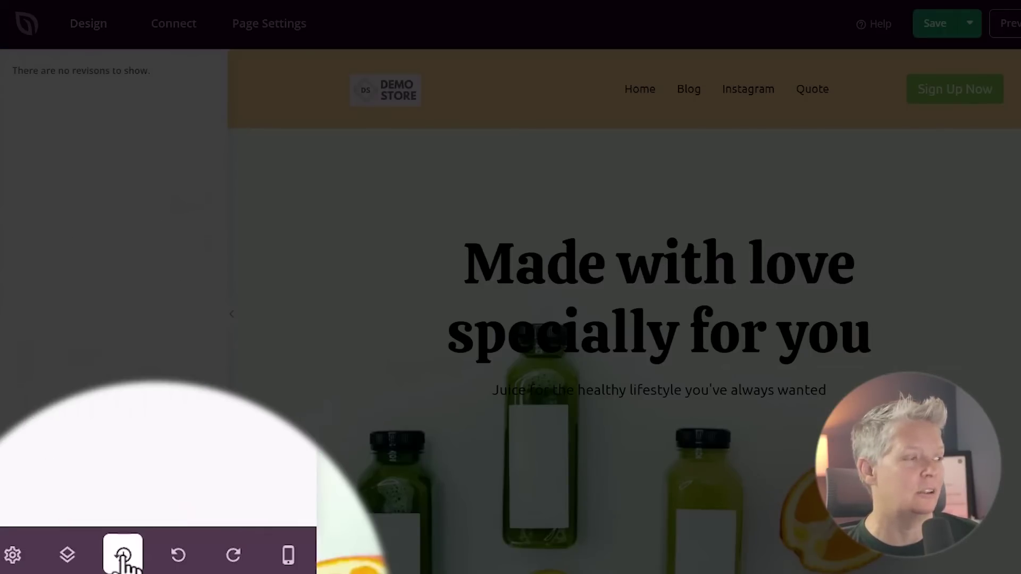
left_click(26, 558)
left_click(331, 403)
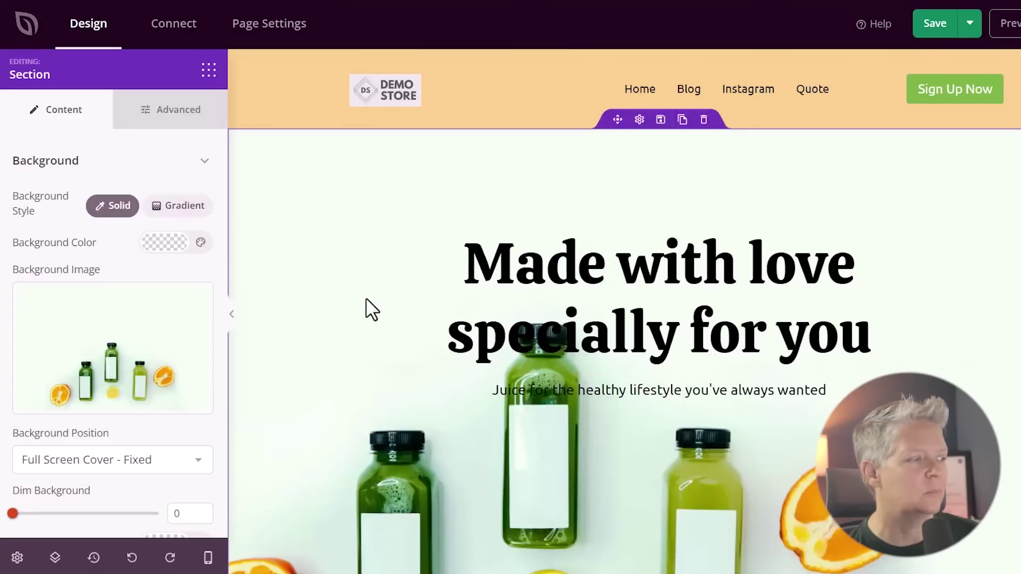
Drag a Column block into the orange section beneath the Cleanses and Juices cards
scroll(359, 308, "down", 10)
scroll(358, 298, "down", 8)
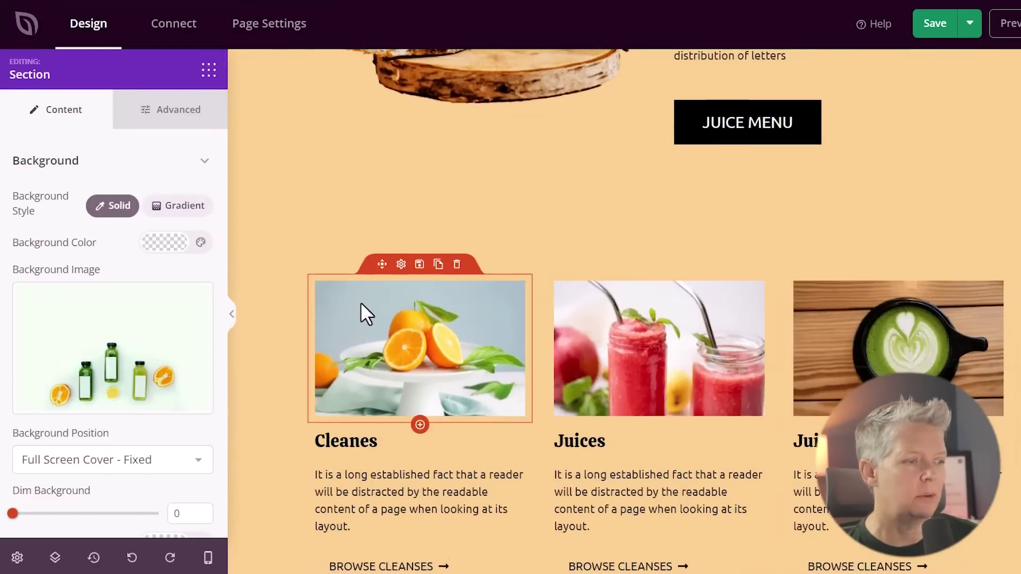
scroll(360, 302, "down", 2)
left_click(424, 267)
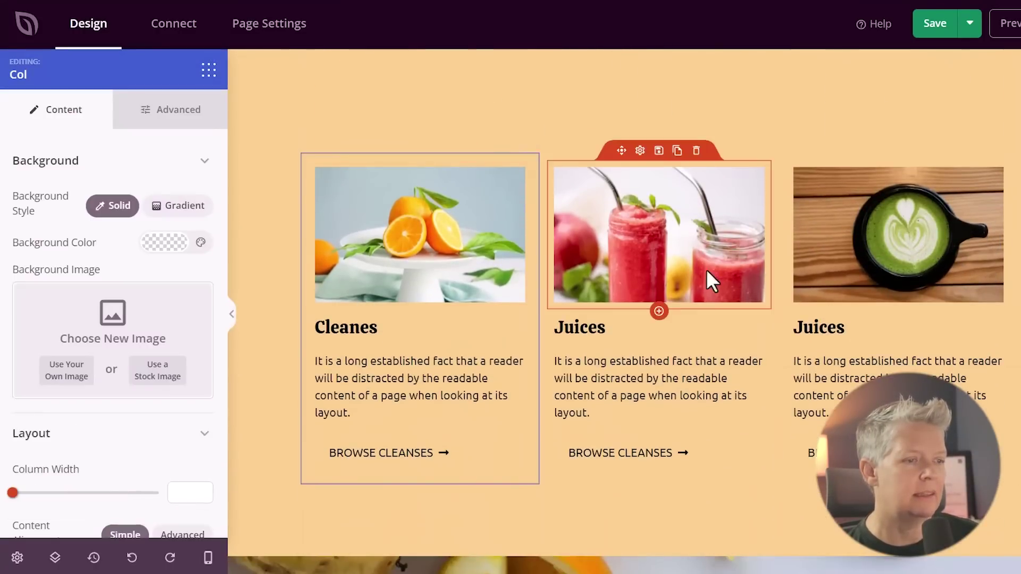
scroll(618, 282, "down", 2)
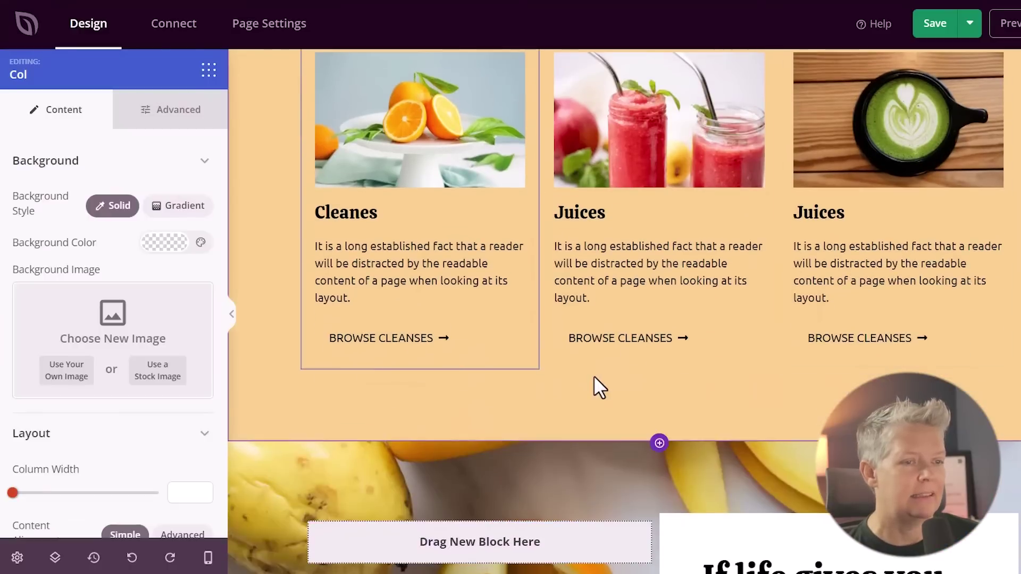
left_click(553, 405)
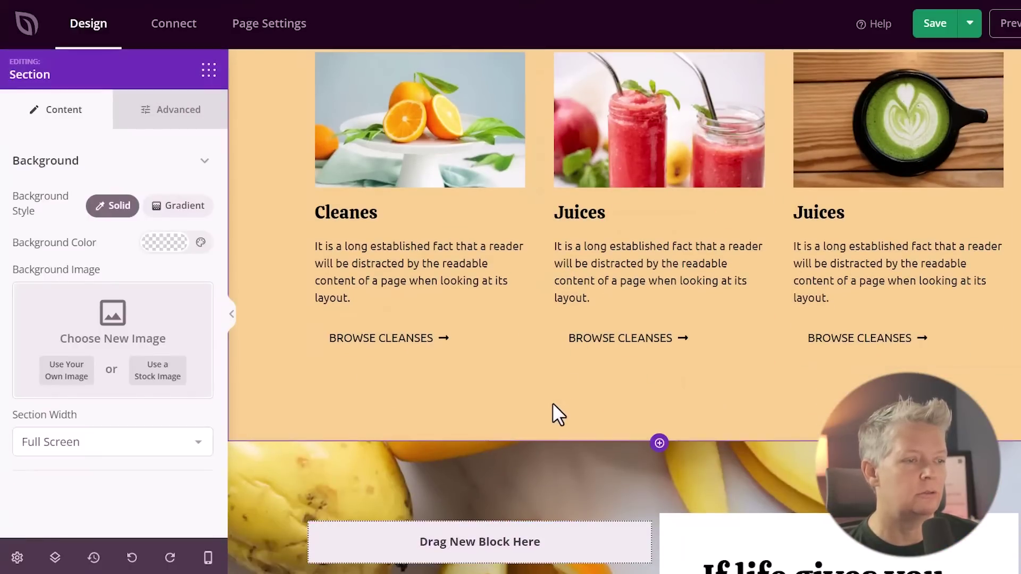
left_click(209, 70)
left_click_drag(182, 343, 610, 359)
Pick the single-column layout, drop in social icons and open the Facebook link settings
left_click(544, 441)
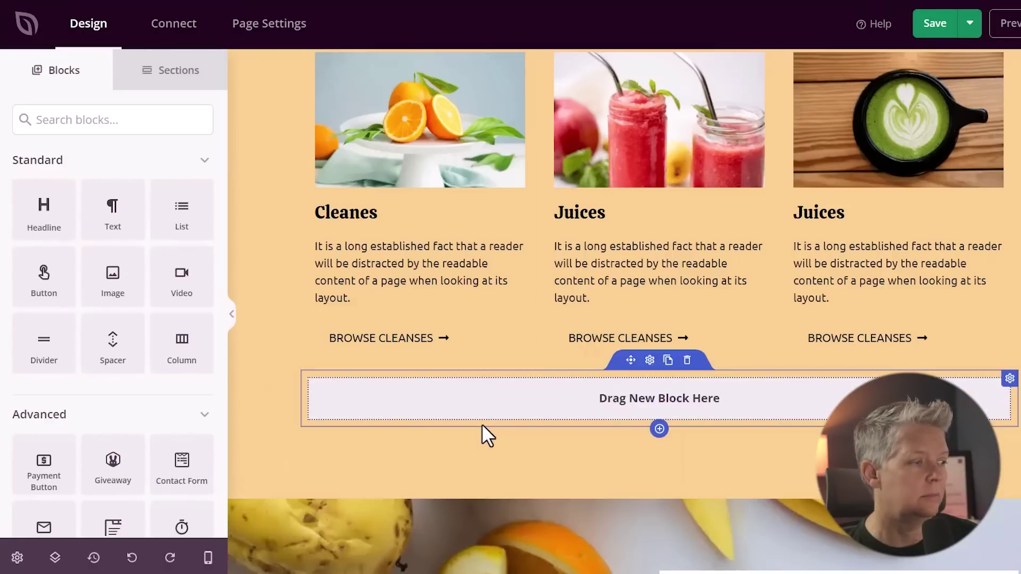
scroll(124, 375, "down", 5)
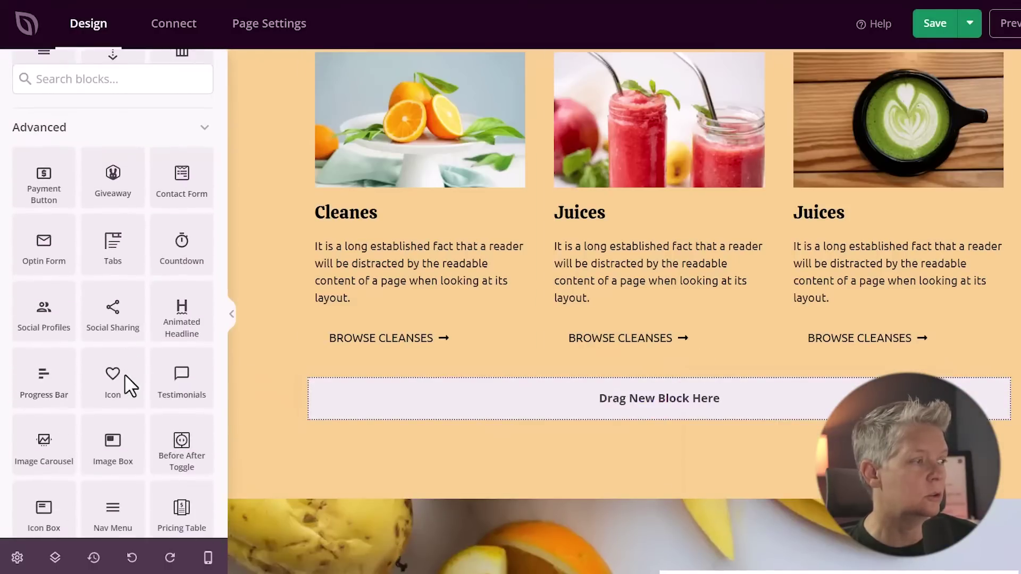
left_click_drag(44, 313, 593, 402)
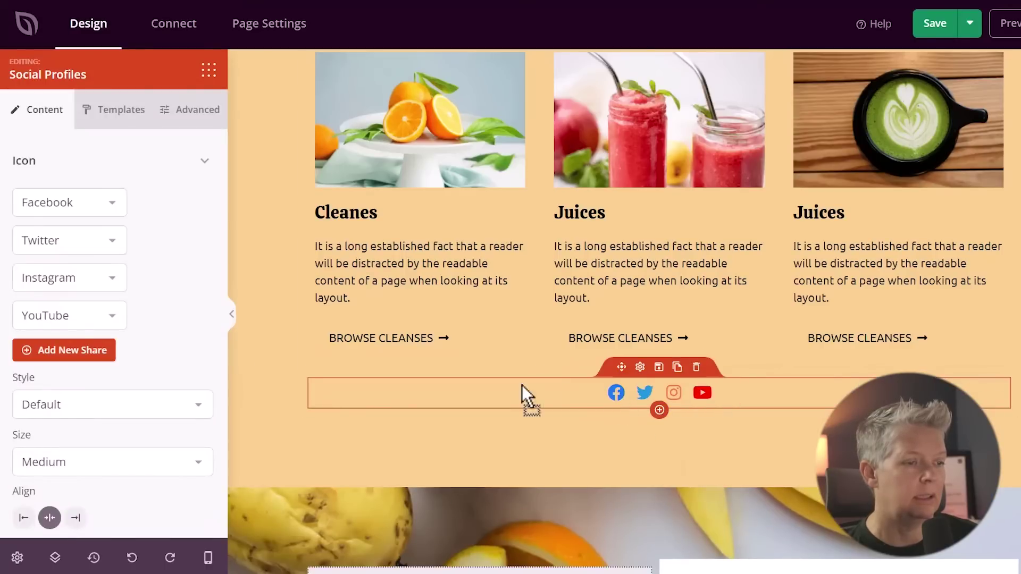
left_click(61, 202)
left_click(62, 203)
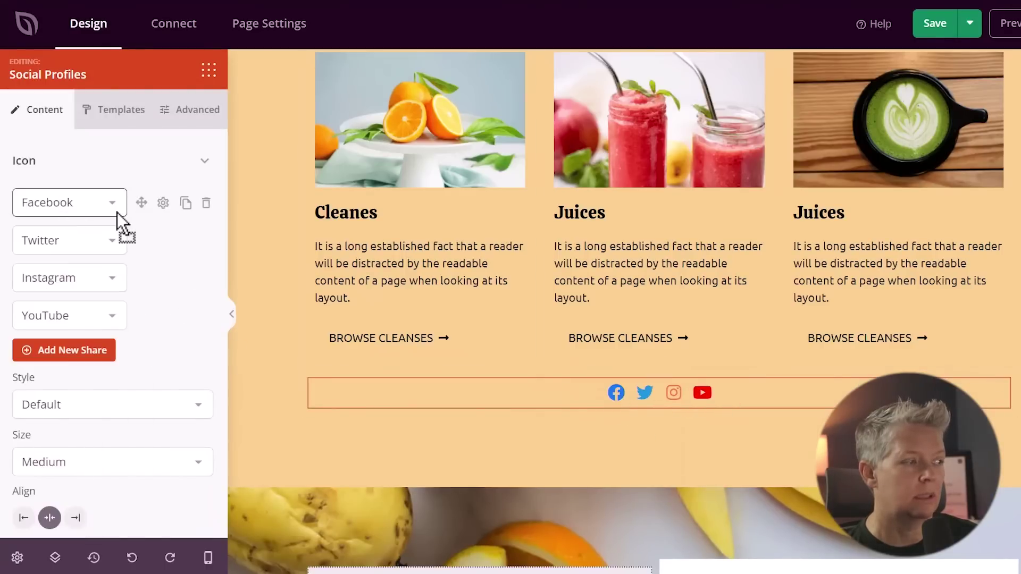
left_click(163, 203)
left_click(89, 263)
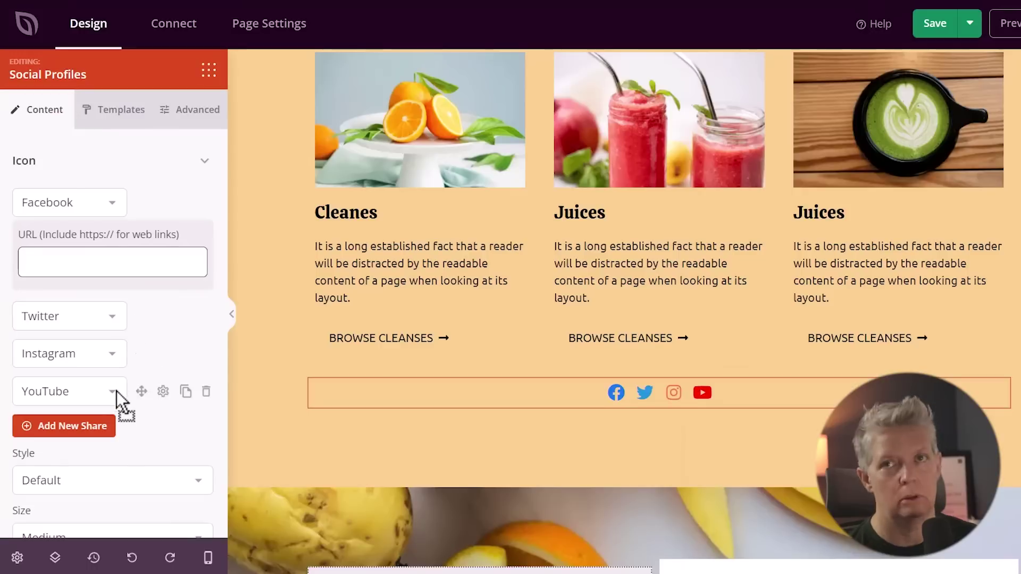
Make the social icons Large and centre them beneath the cards
scroll(122, 389, "down", 2)
left_click(126, 438)
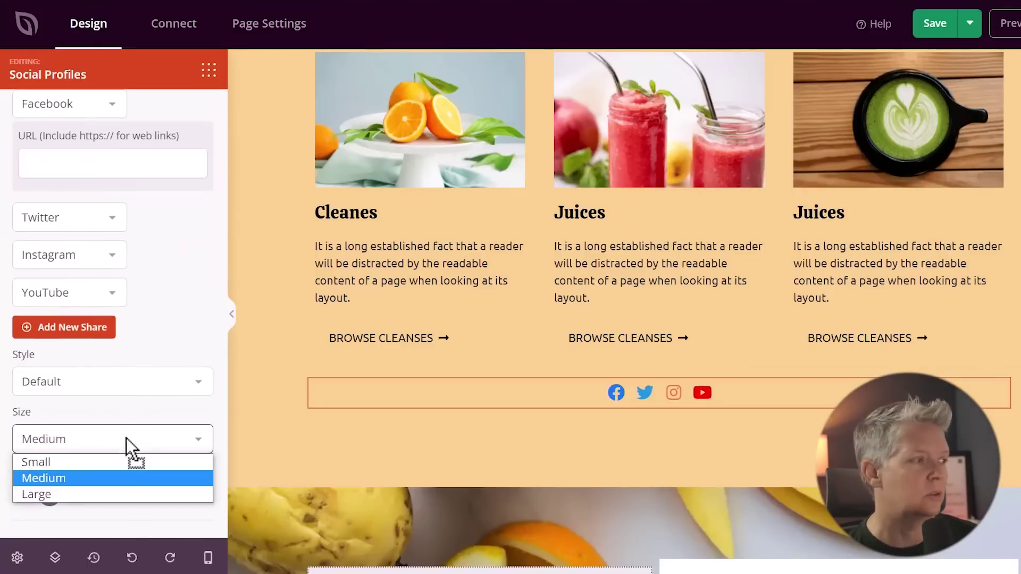
left_click(83, 494)
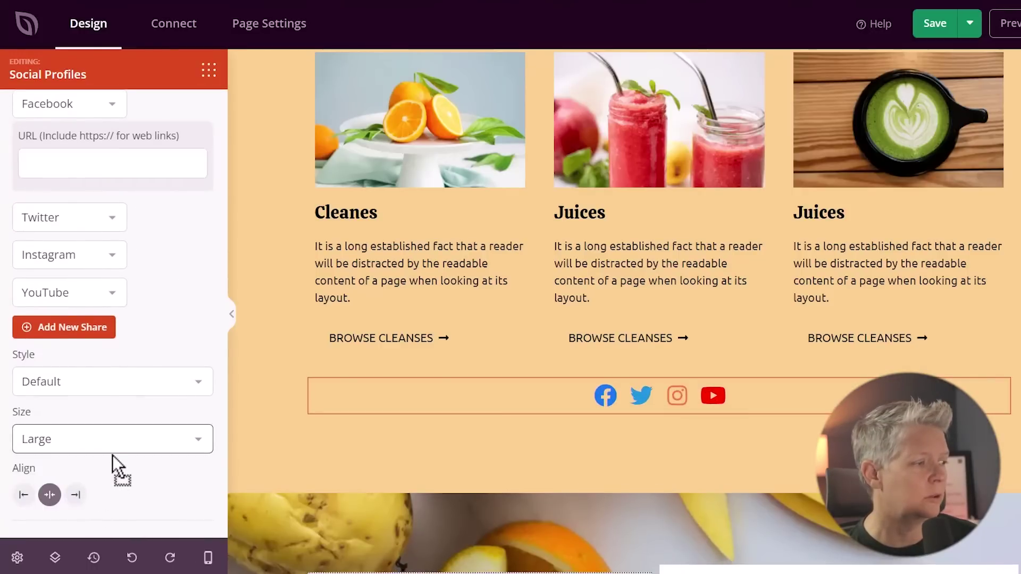
left_click(75, 495)
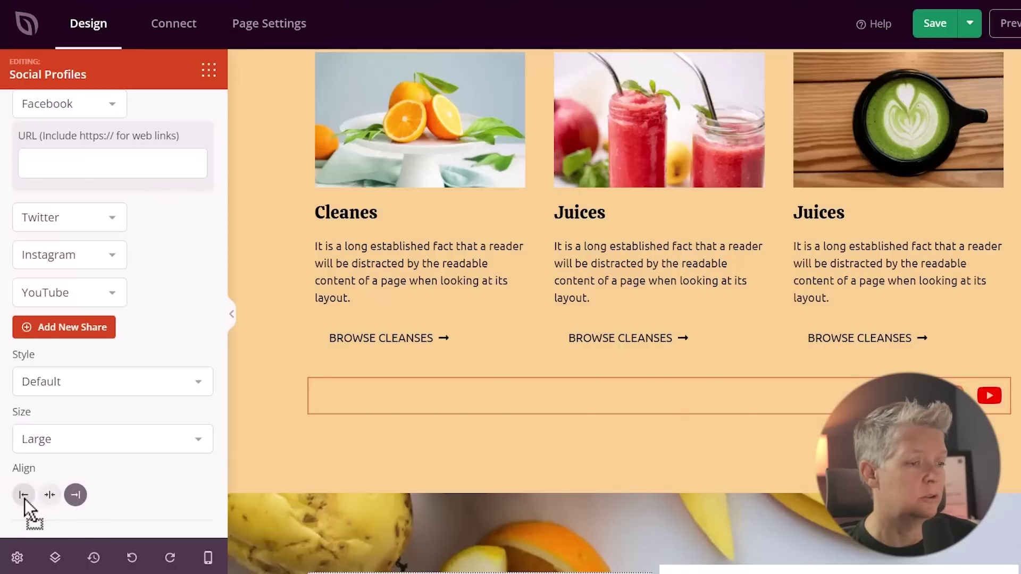
left_click(24, 495)
left_click(49, 495)
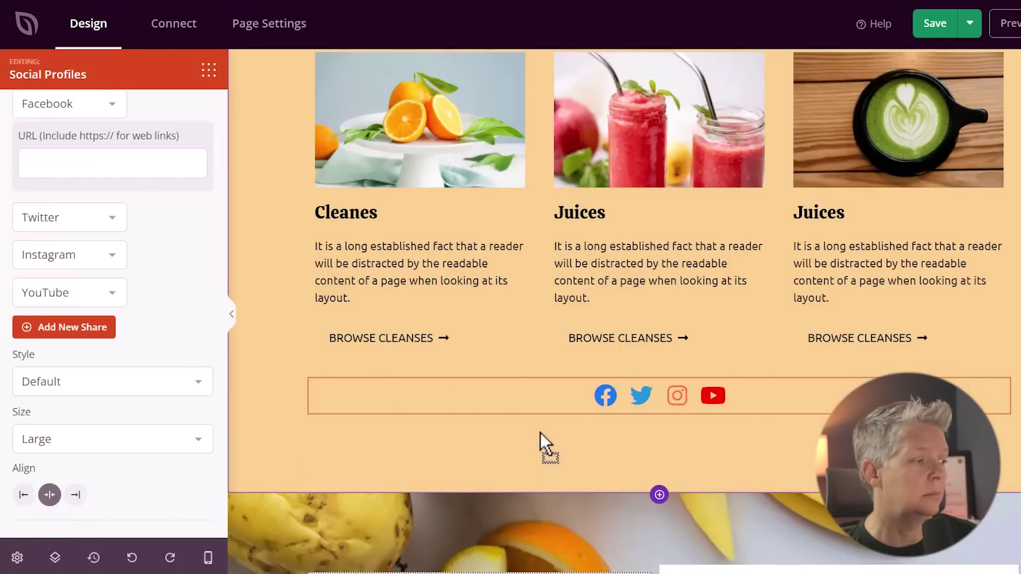
left_click(553, 452)
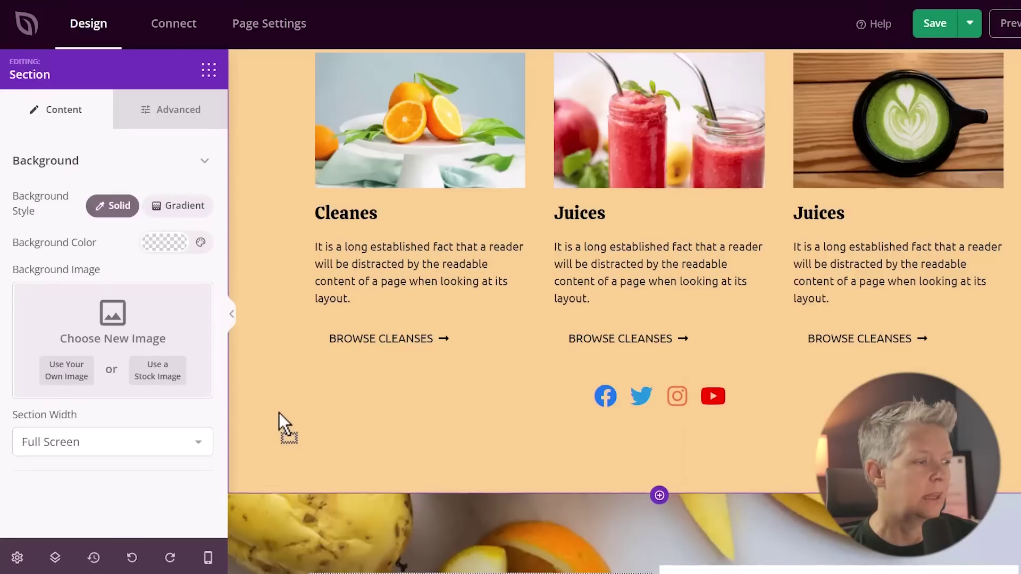
Open the page-wide Global Settings and expand the Fonts section
scroll(278, 413, "up", 2)
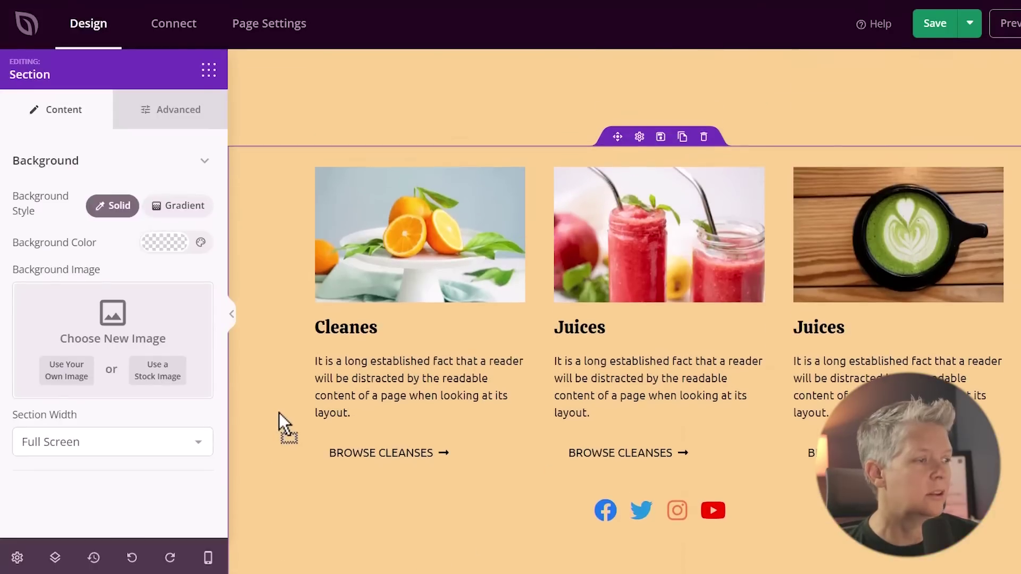
left_click(205, 71)
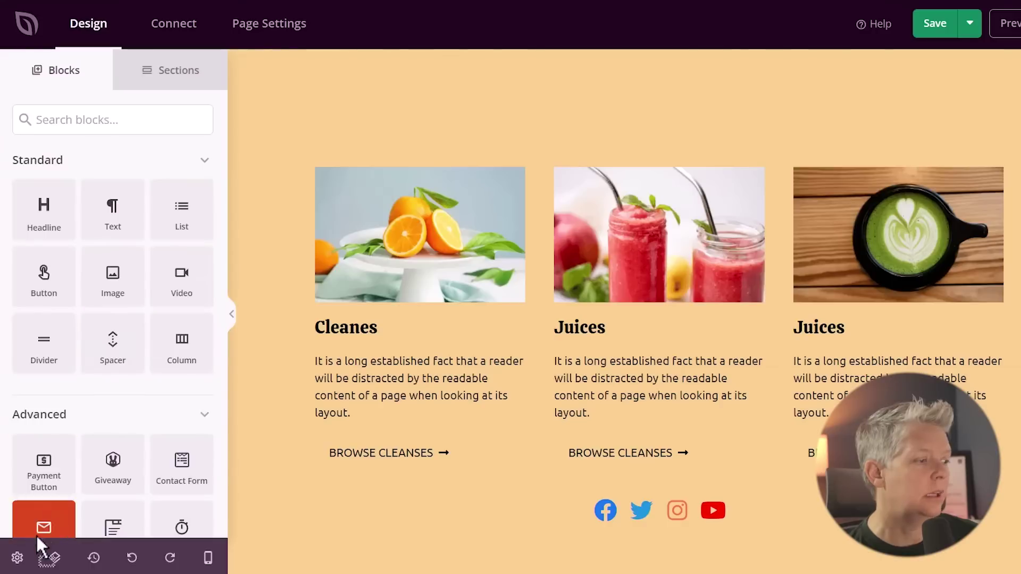
left_click(17, 558)
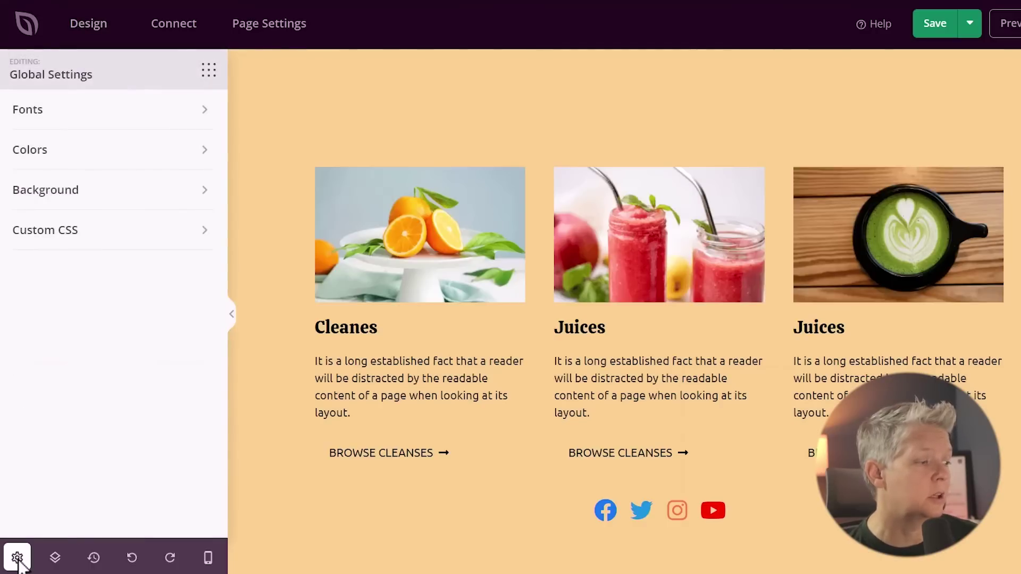
scroll(246, 375, "up", 10)
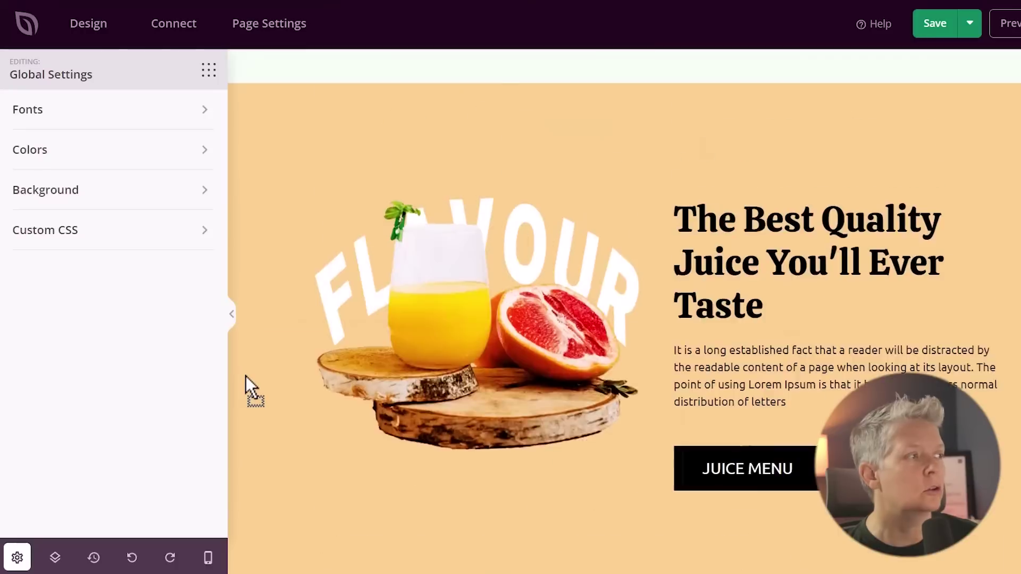
scroll(245, 376, "up", 2)
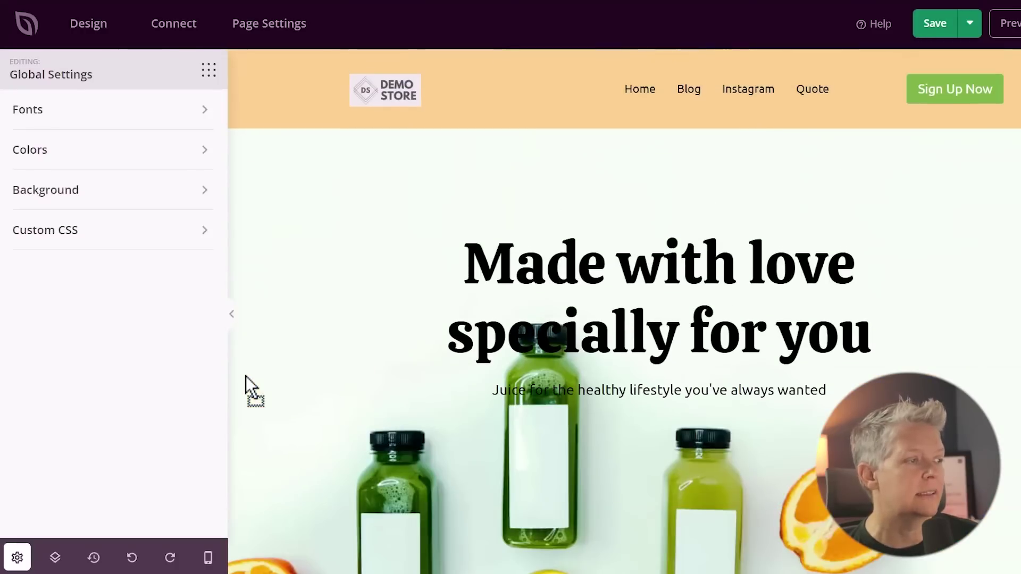
left_click(205, 109)
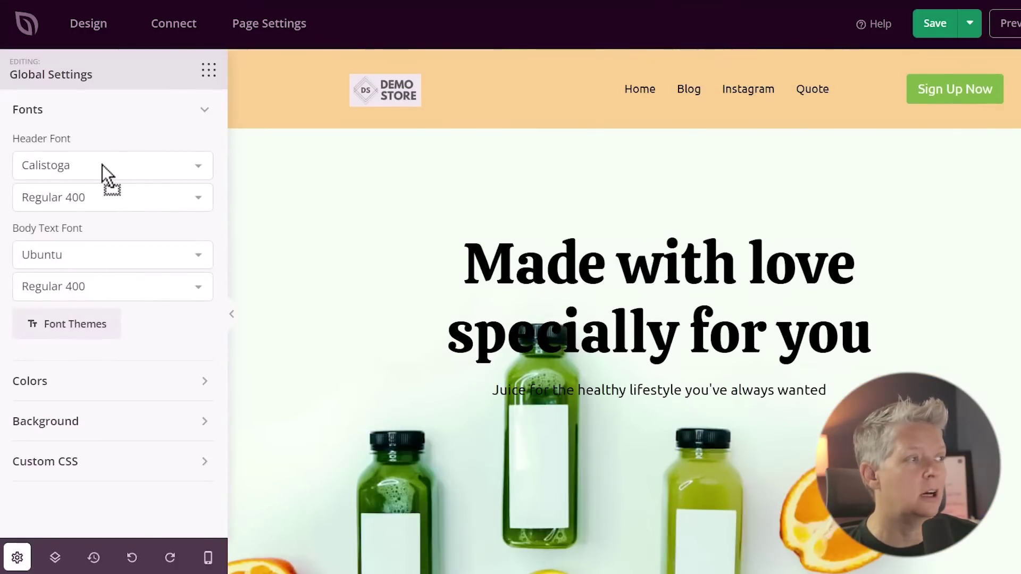
Try Beth Ellen as the header font and Tomorrow, then Tienne, for body text
left_click(200, 167)
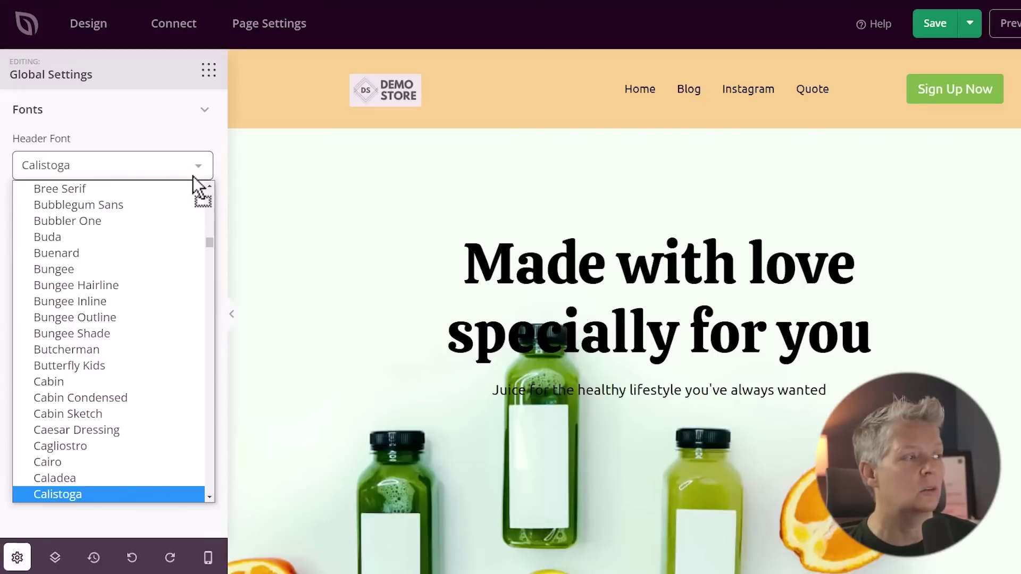
left_click(114, 333)
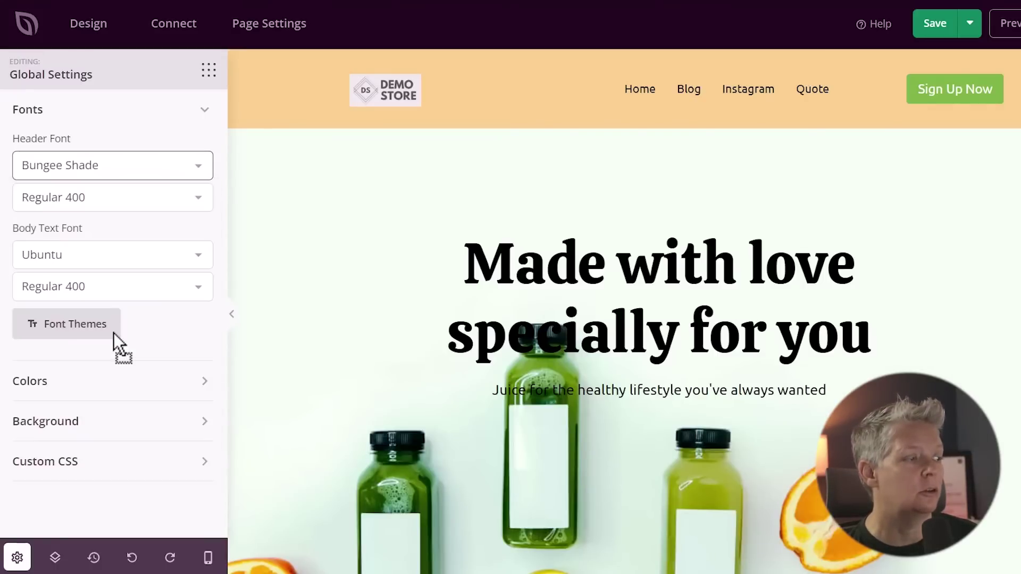
key("Down")
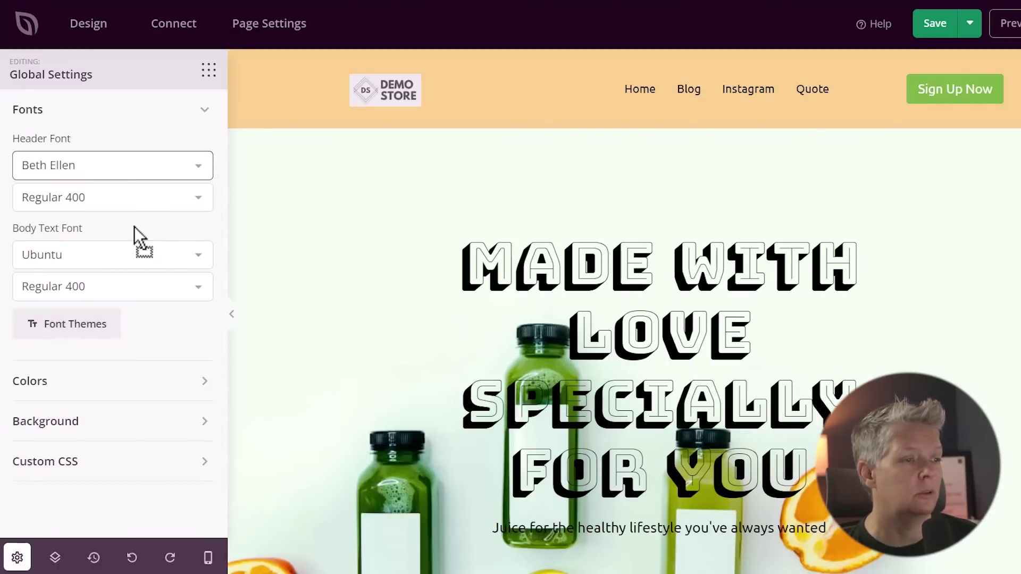
left_click(104, 263)
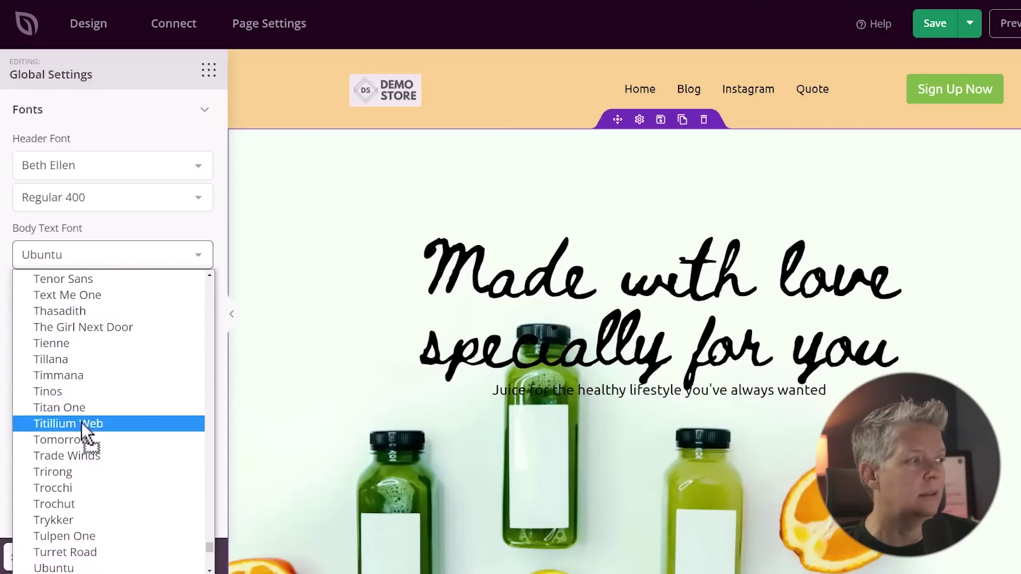
left_click(64, 440)
scroll(579, 414, "down", 10)
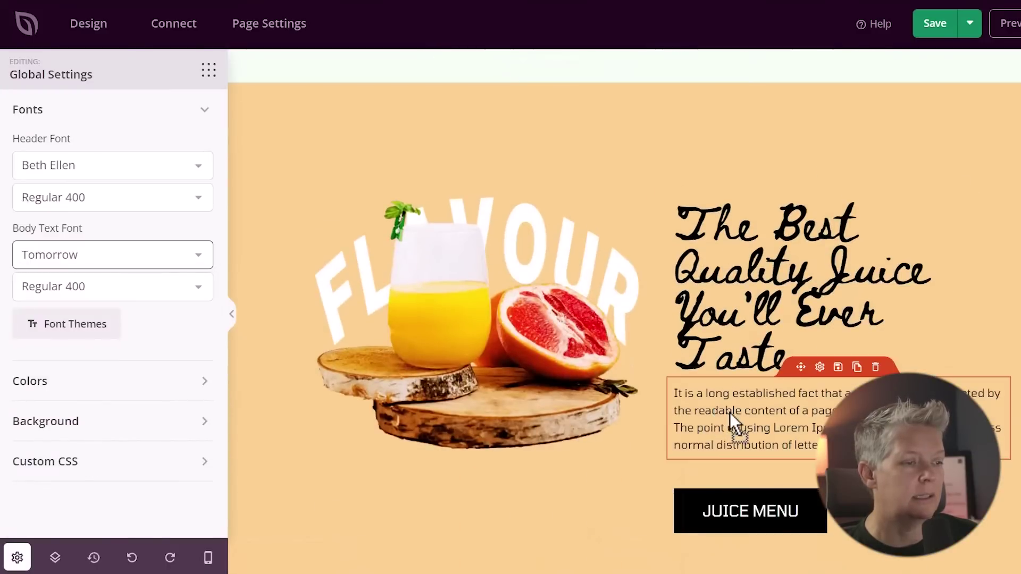
left_click(84, 265)
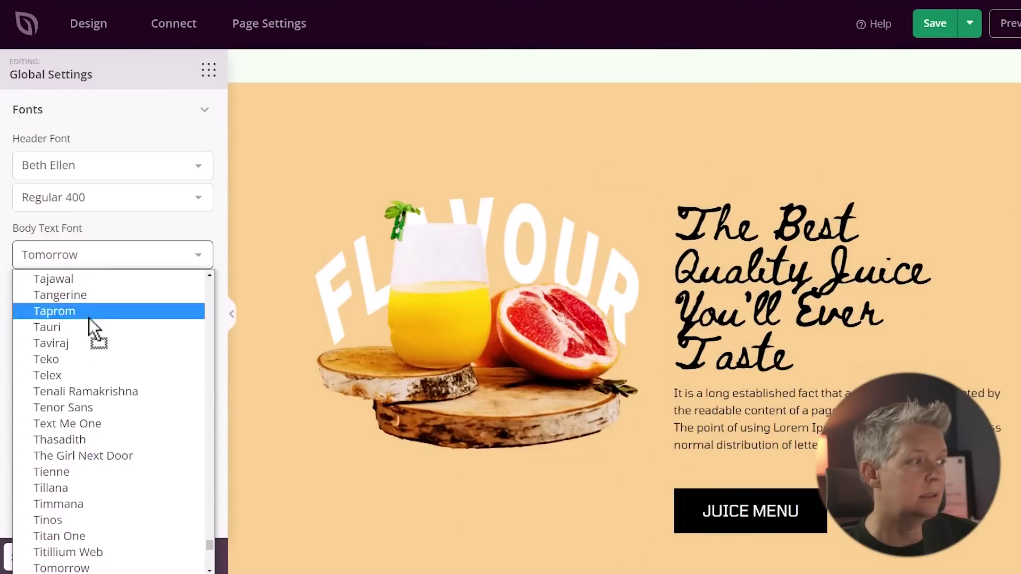
key("Escape")
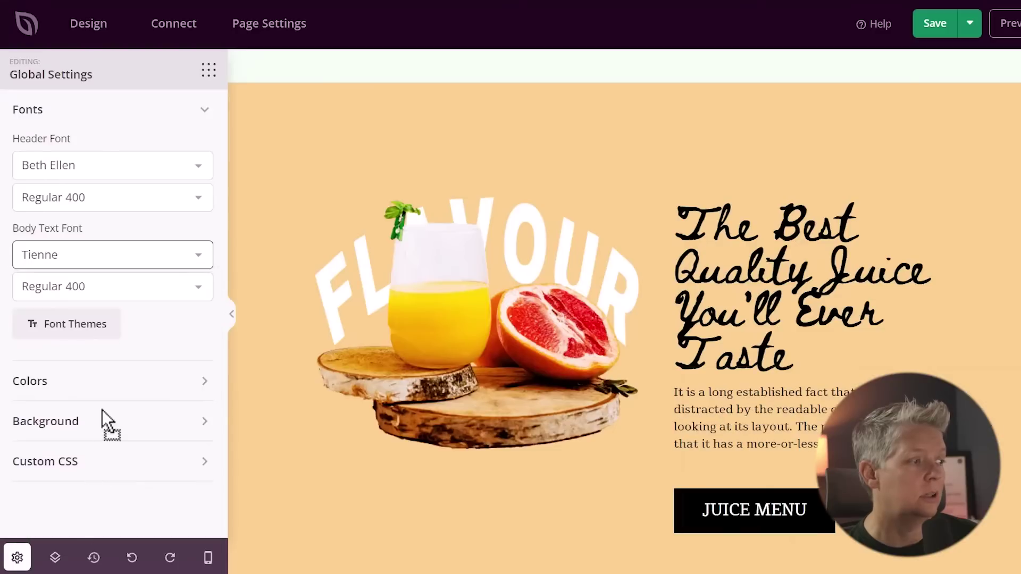
Undo the font changes to restore Calistoga headers and Ubuntu body text
left_click(144, 553)
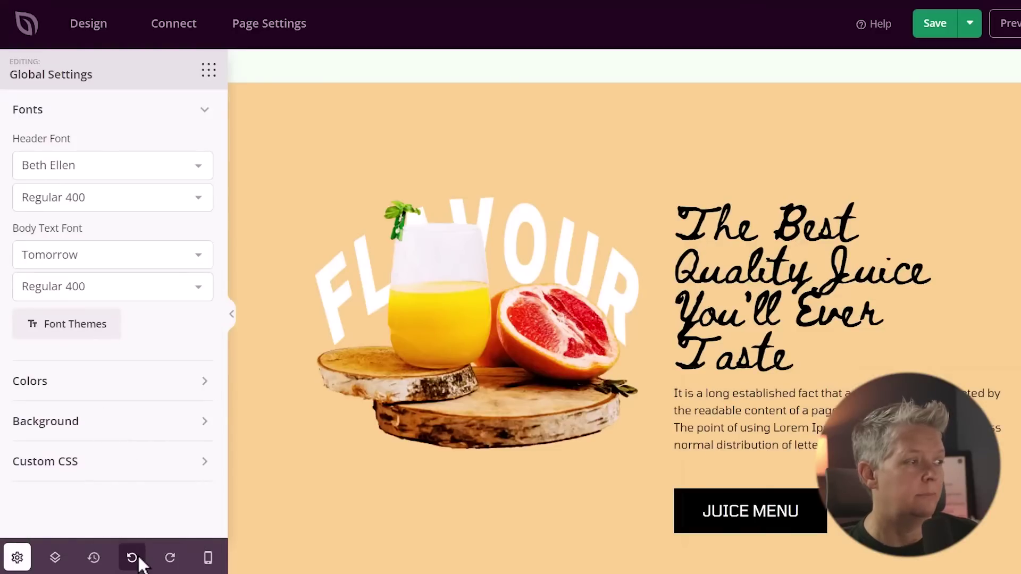
left_click(142, 554)
left_click(141, 554)
left_click(139, 558)
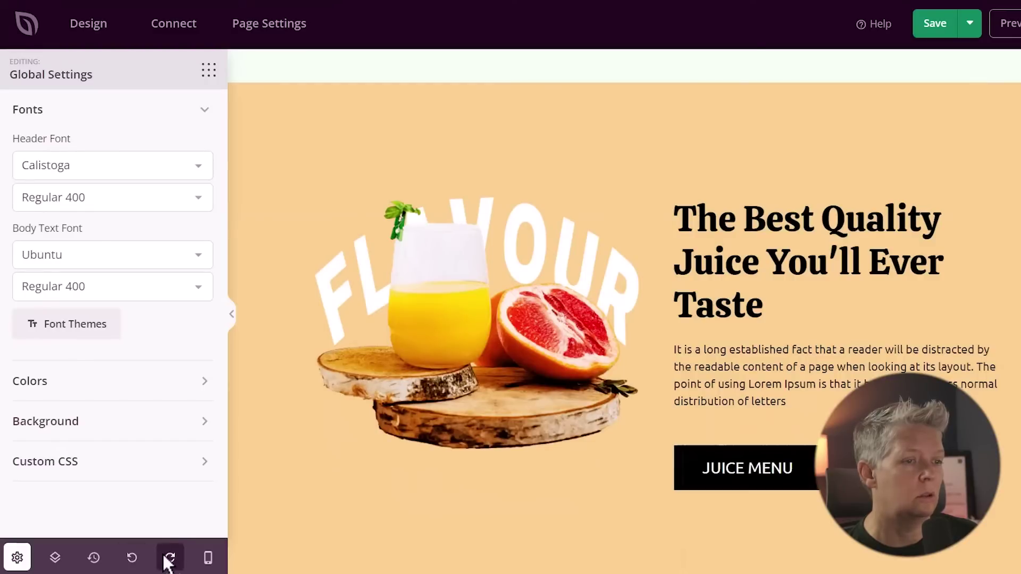
left_click_drag(166, 557, 157, 441)
Expand the global Colors and apply the white, pink and blue palette
left_click(152, 382)
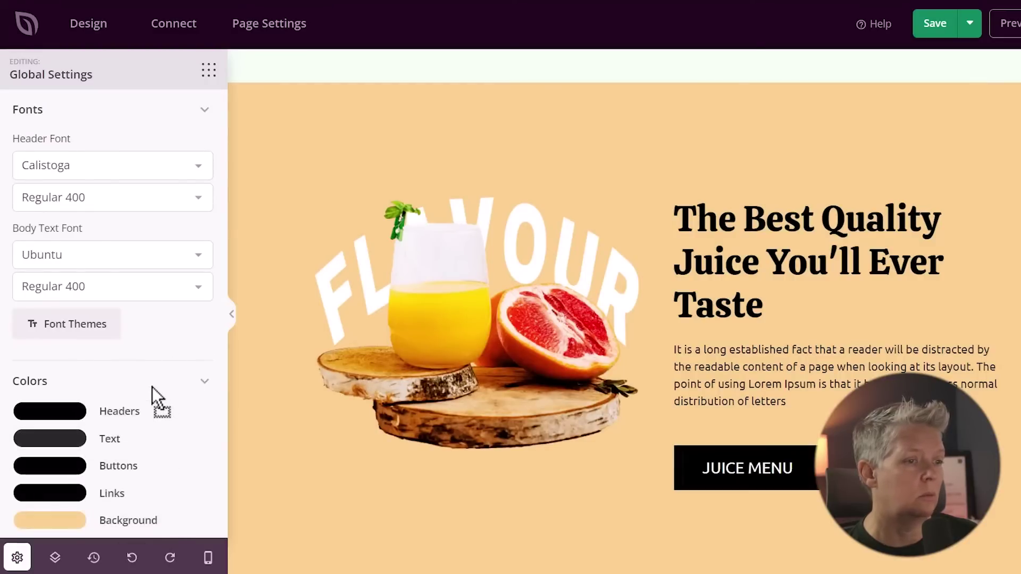
scroll(152, 387, "down", 3)
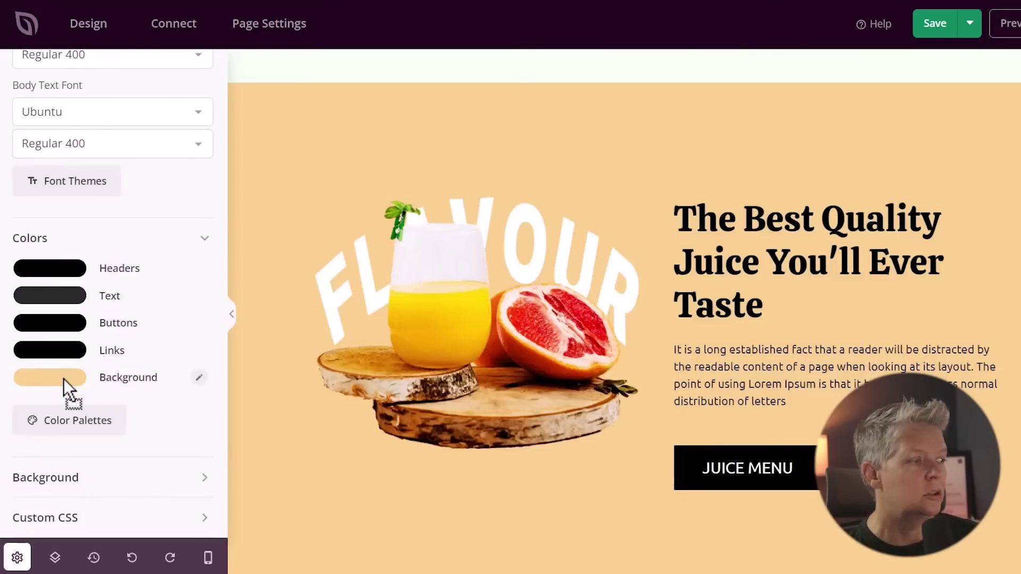
left_click(66, 429)
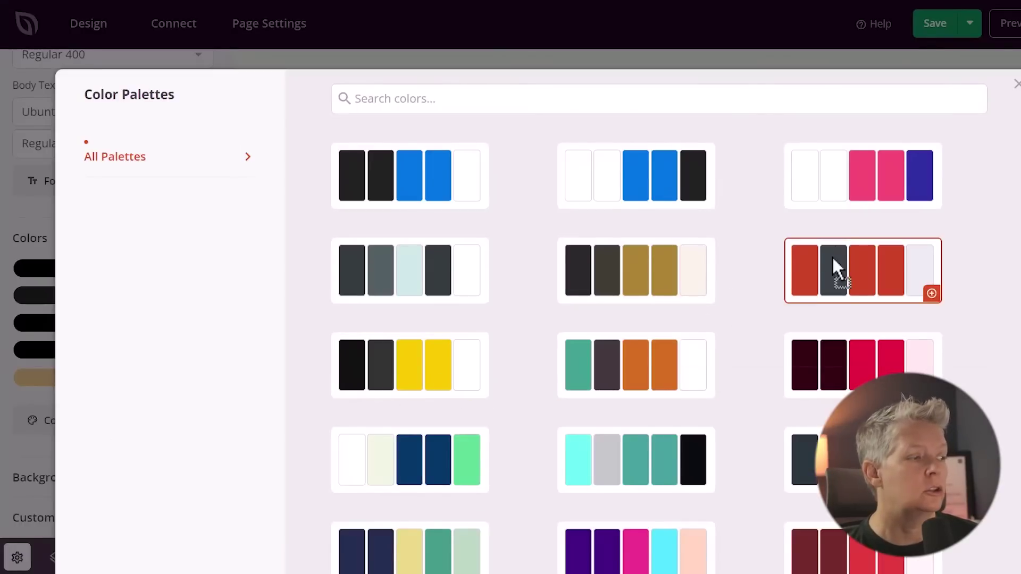
left_click(856, 198)
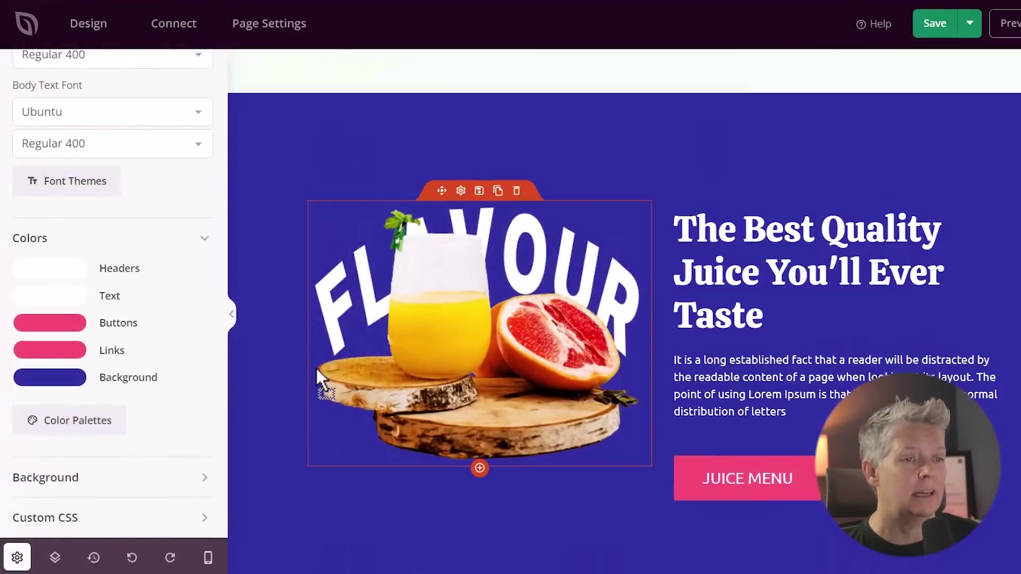
scroll(315, 365, "down", 5)
scroll(317, 368, "up", 5)
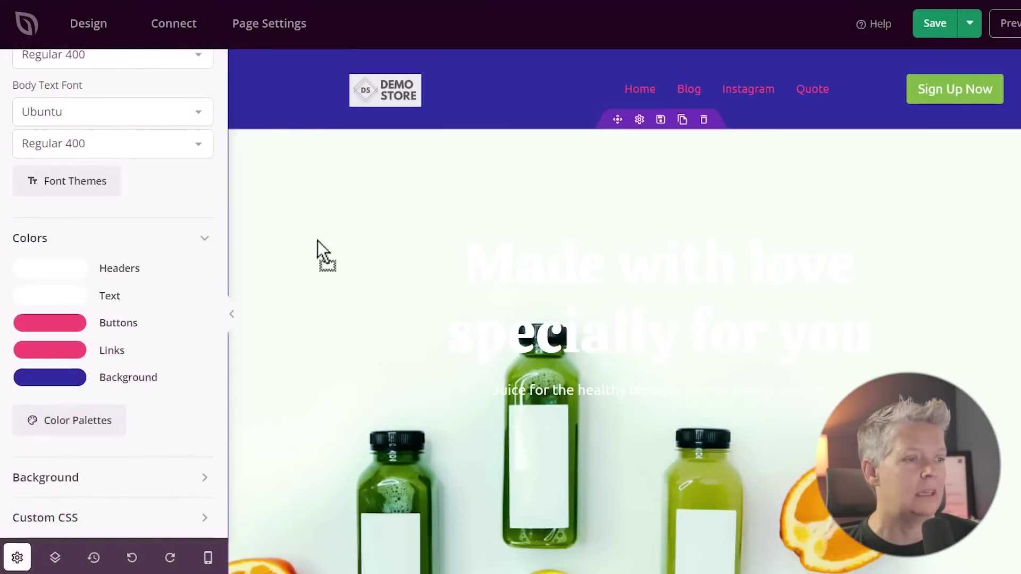
scroll(317, 202, "down", 10)
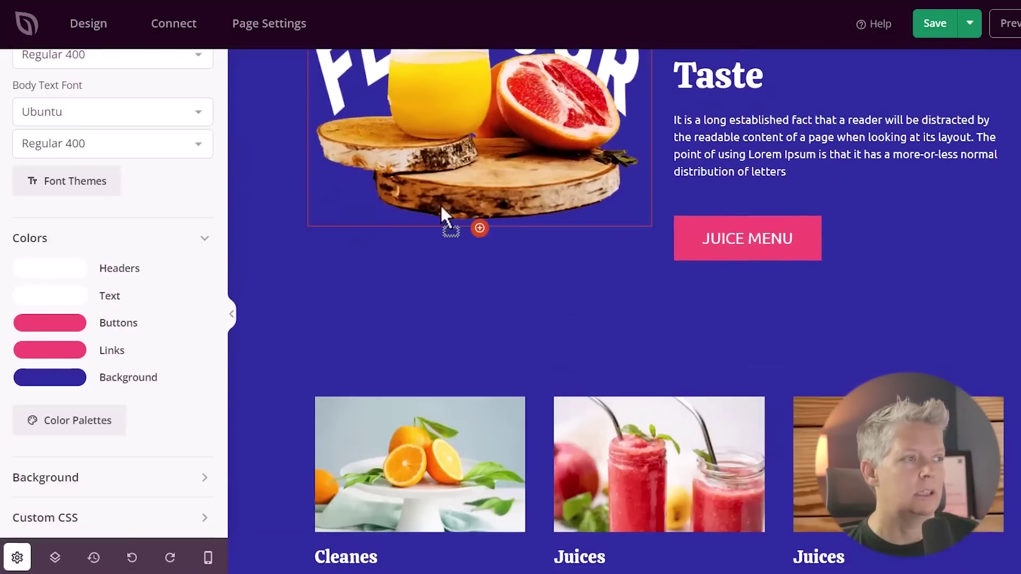
scroll(691, 373, "down", 5)
scroll(656, 409, "down", 10)
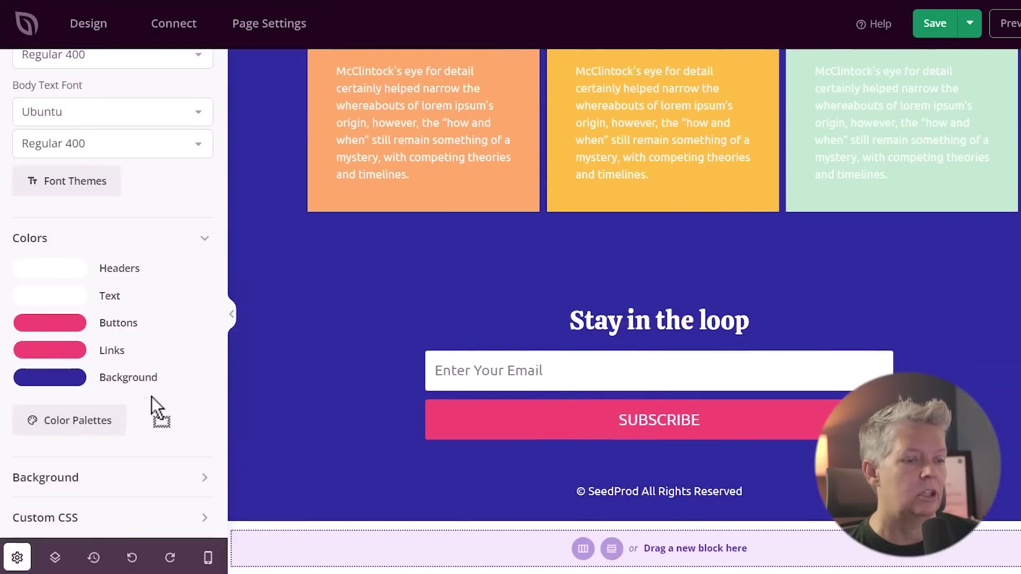
Switch to the black-and-yellow palette with black headers and yellow buttons and links
left_click(75, 419)
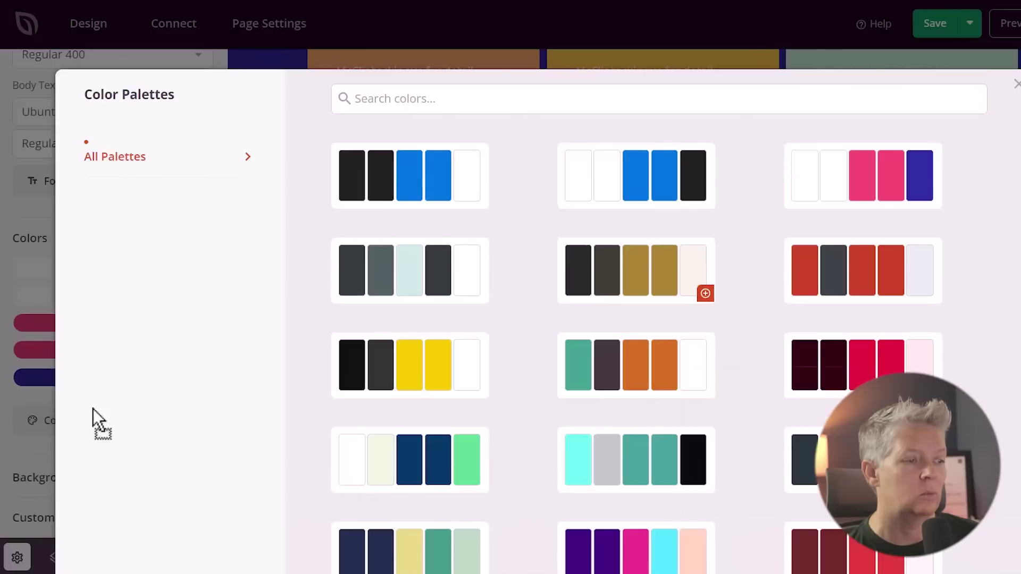
left_click(410, 374)
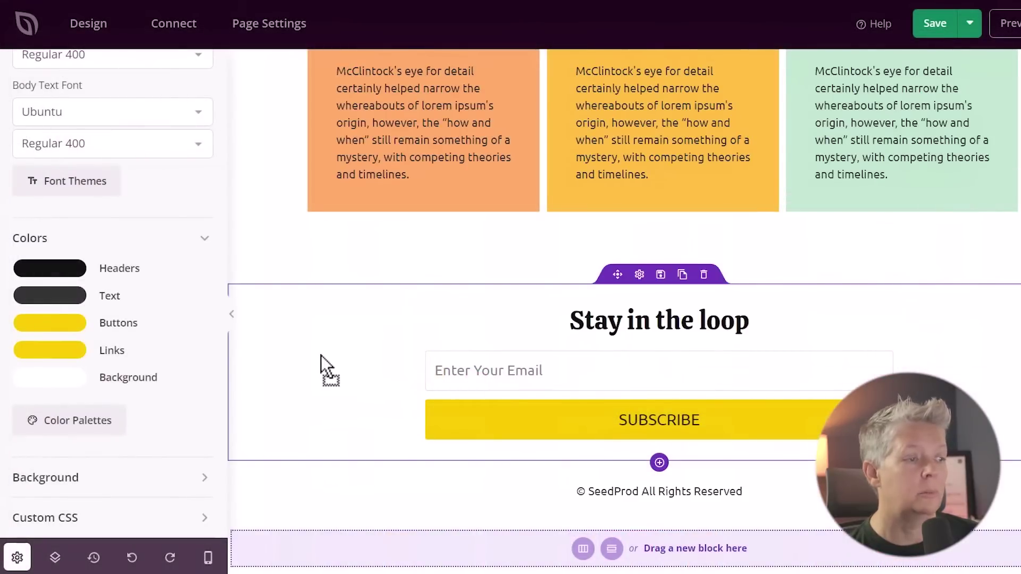
scroll(321, 355, "up", 20)
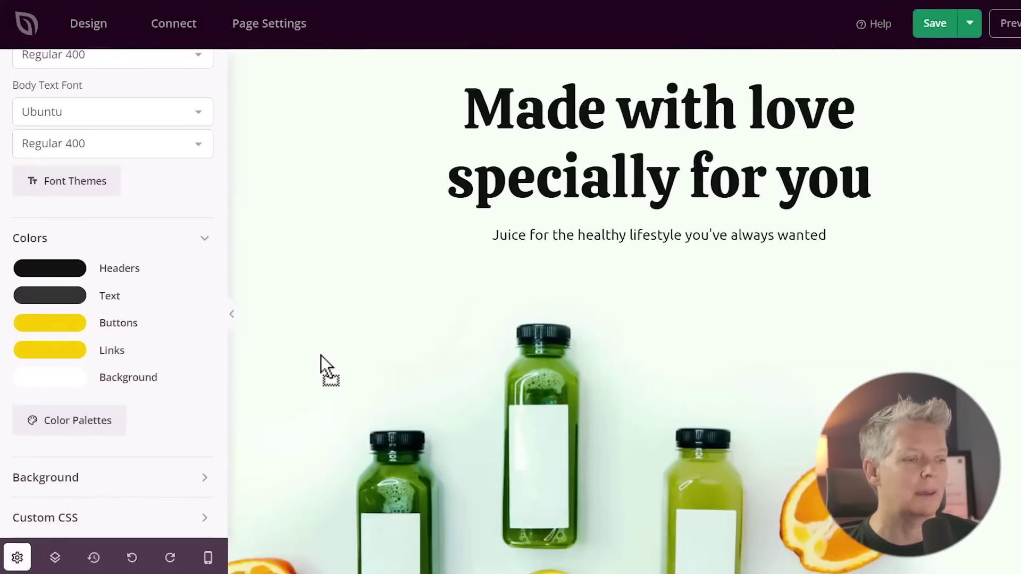
scroll(321, 355, "up", 3)
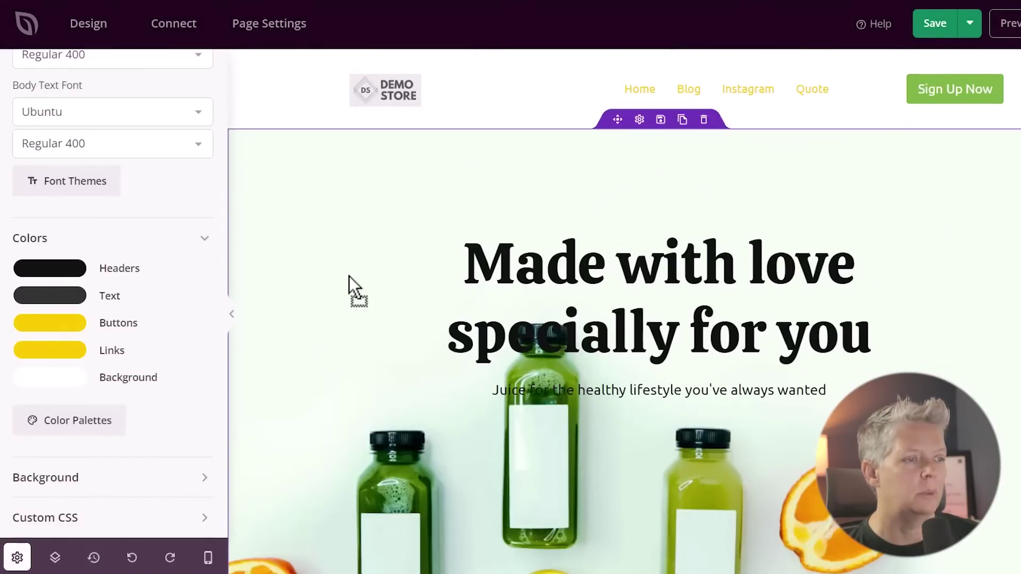
scroll(171, 383, "up", 3)
scroll(160, 403, "down", 3)
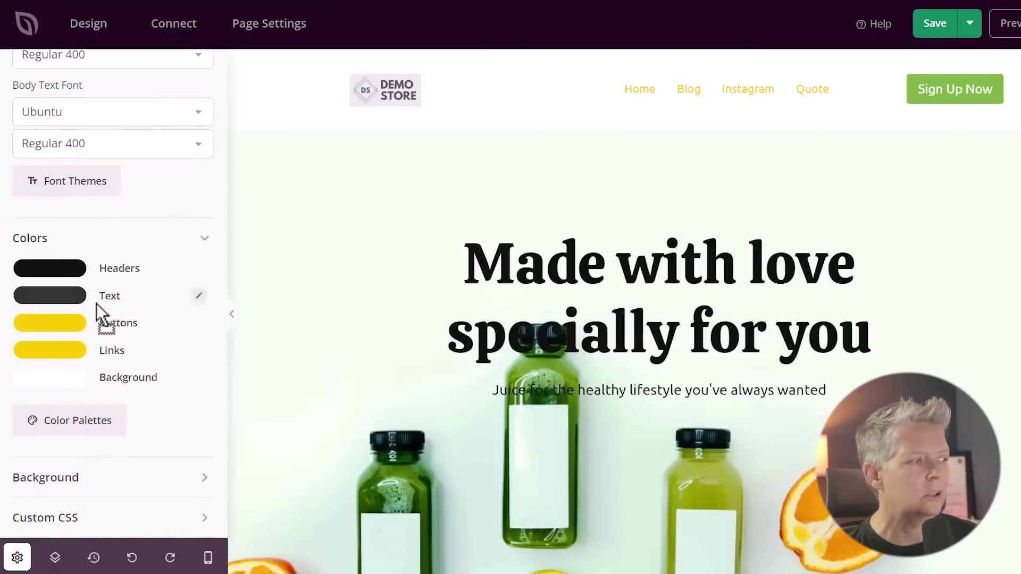
Leave the global colours and open the 'Stay in the loop' footer section's settings
left_click(81, 268)
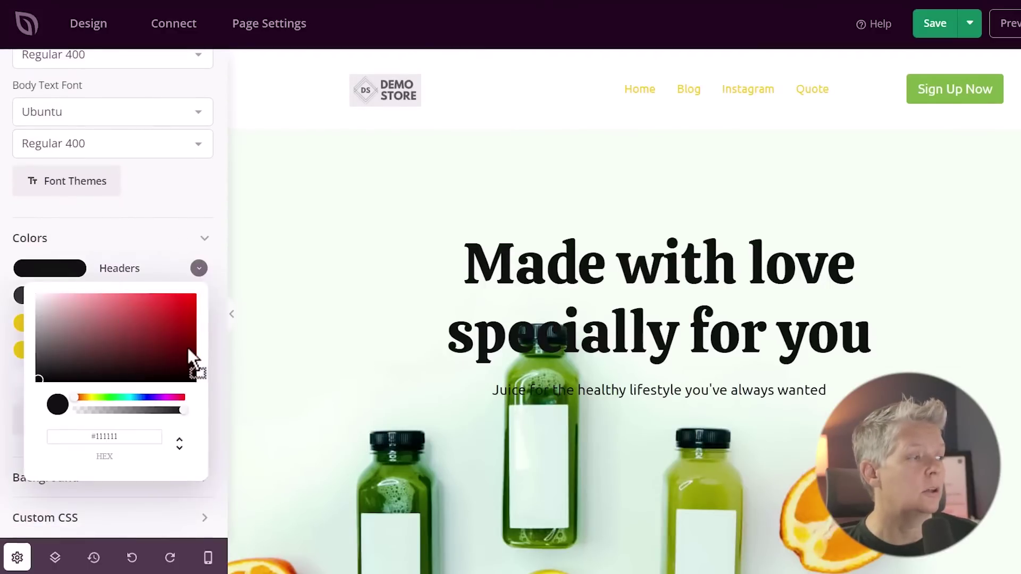
left_click(245, 287)
scroll(314, 234, "down", 4)
scroll(314, 231, "down", 10)
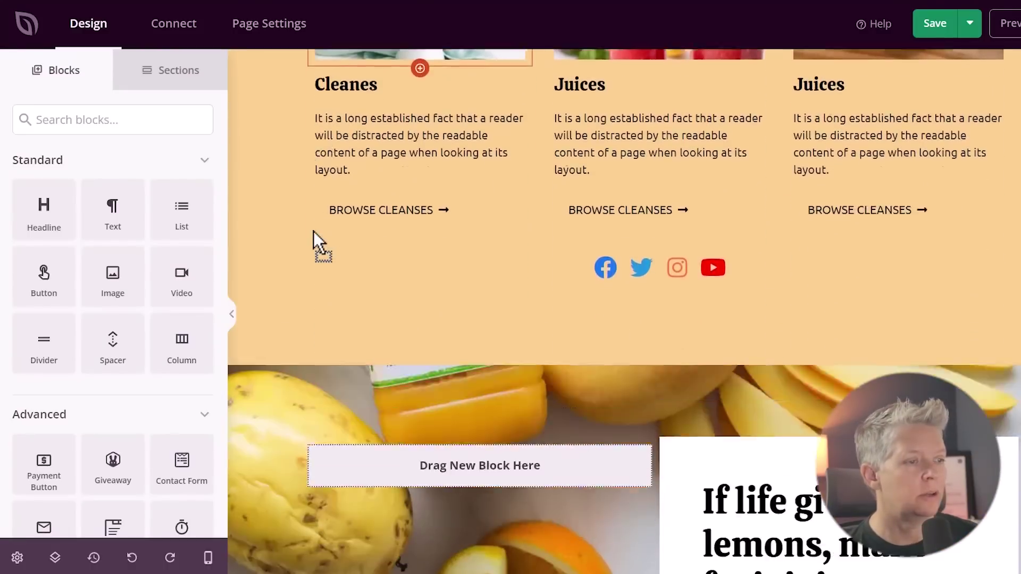
scroll(314, 231, "down", 6)
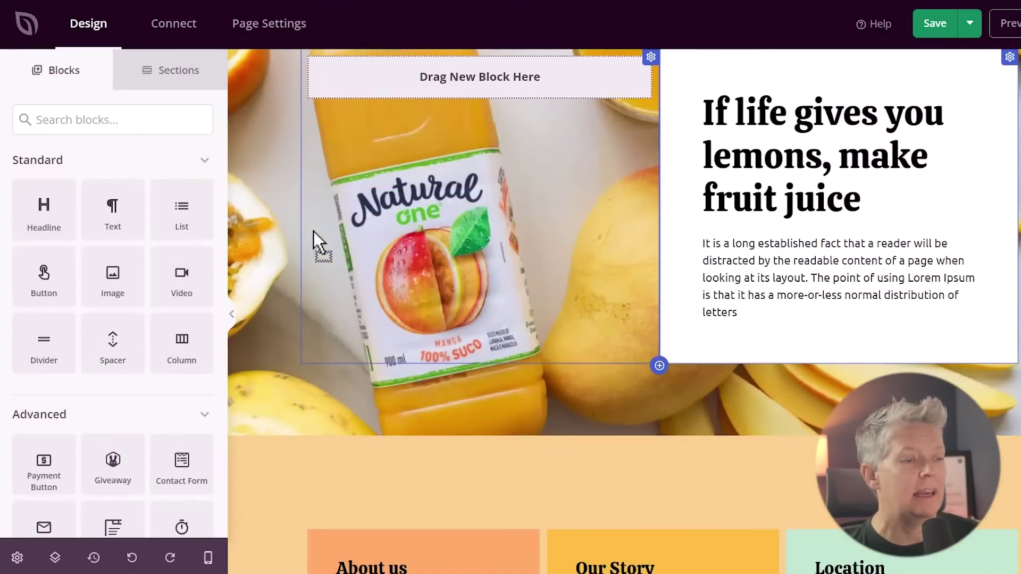
scroll(314, 231, "down", 4)
scroll(293, 287, "down", 3)
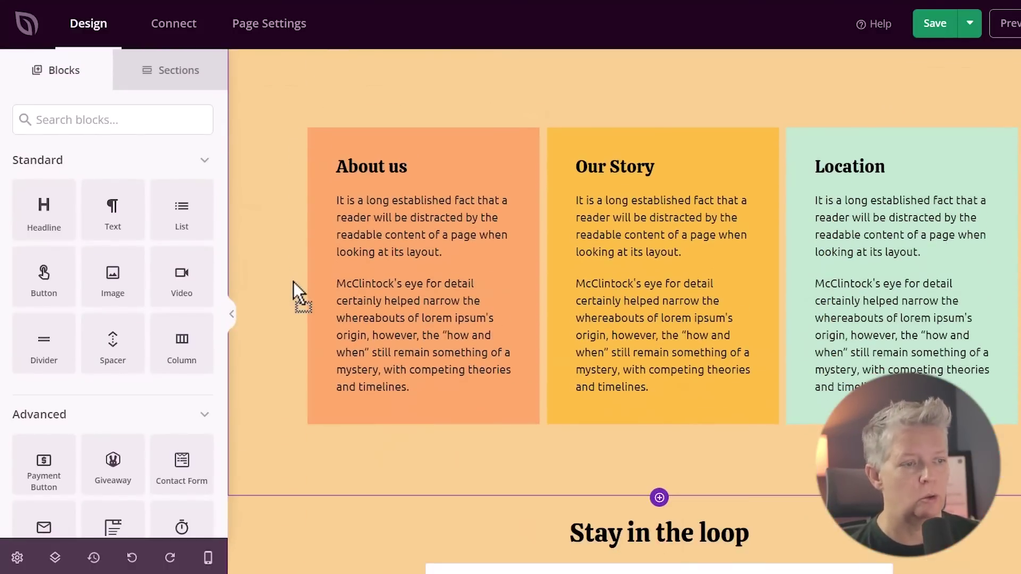
scroll(293, 282, "down", 4)
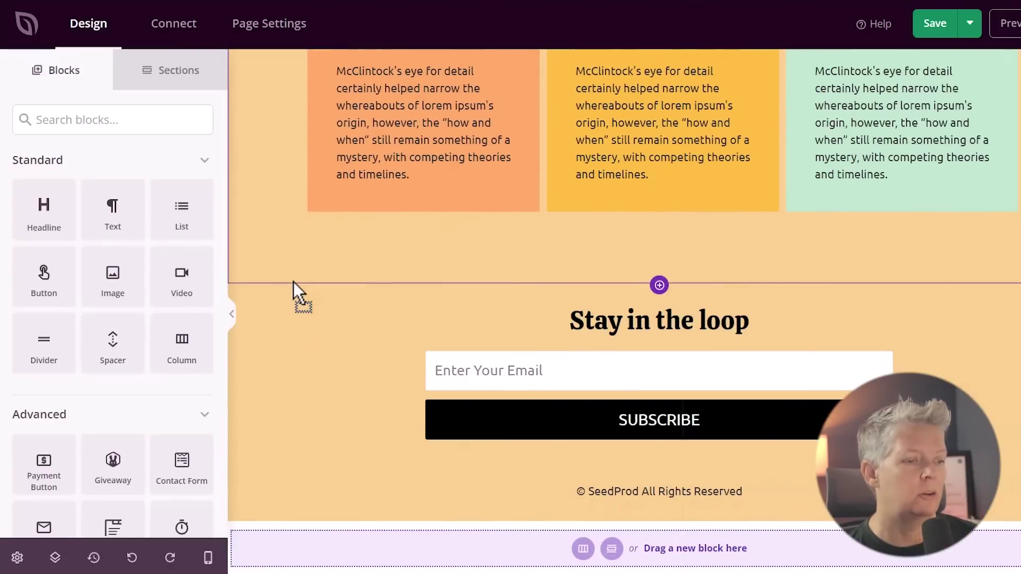
left_click(342, 369)
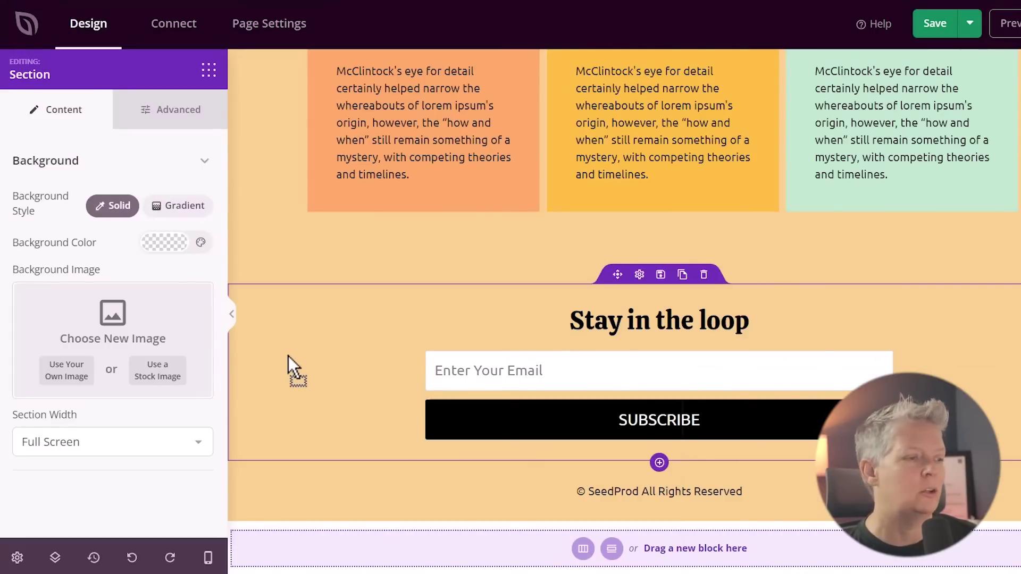
Search the blocks for 'opt' and drag an Optin Form above Stay in the loop
left_click(196, 77)
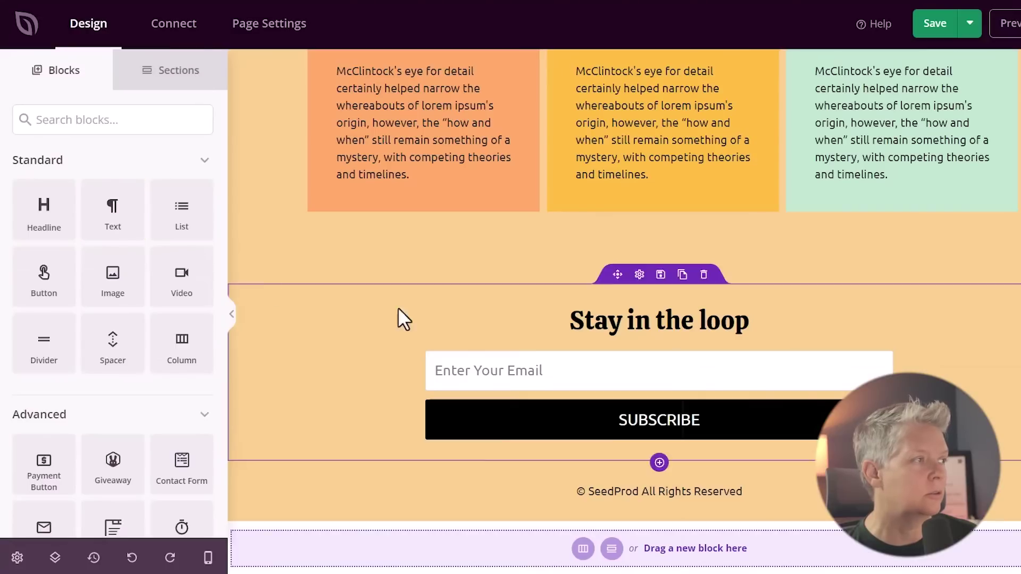
scroll(117, 246, "down", 6)
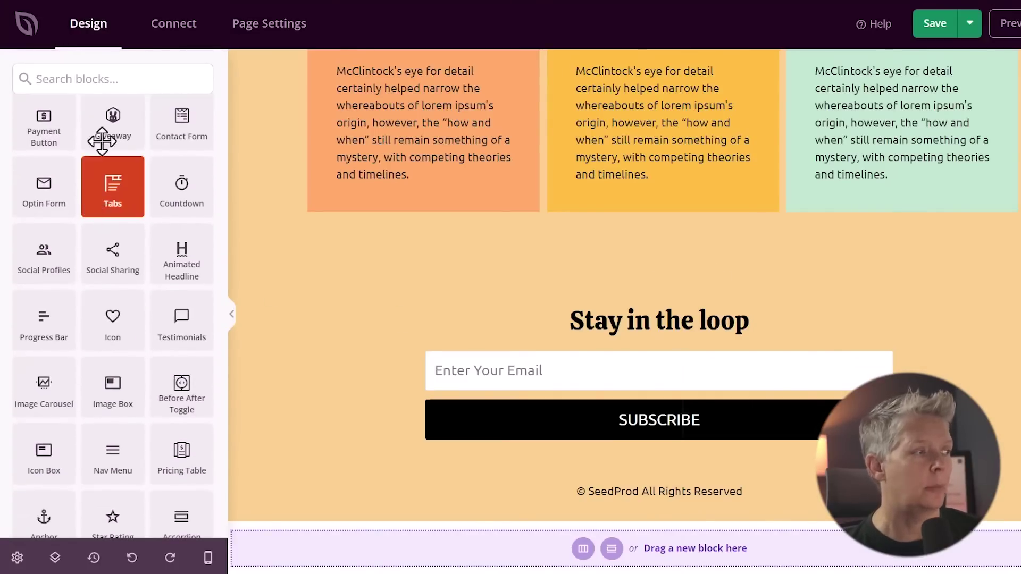
left_click(101, 81)
type("opt")
left_click_drag(44, 268, 649, 313)
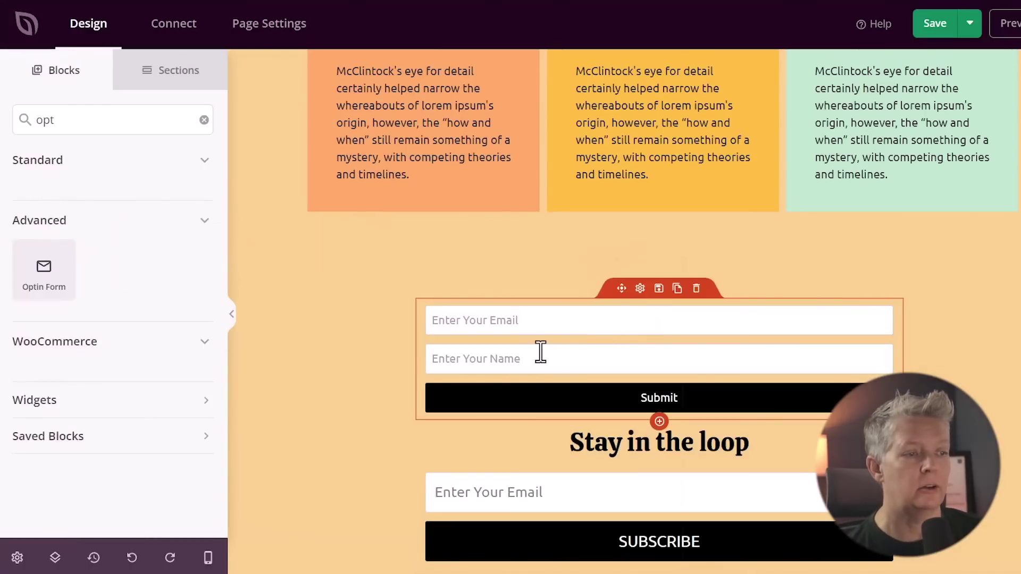
Delete the new Optin Form, confirming 'Yes, delete it!'
left_click(540, 326)
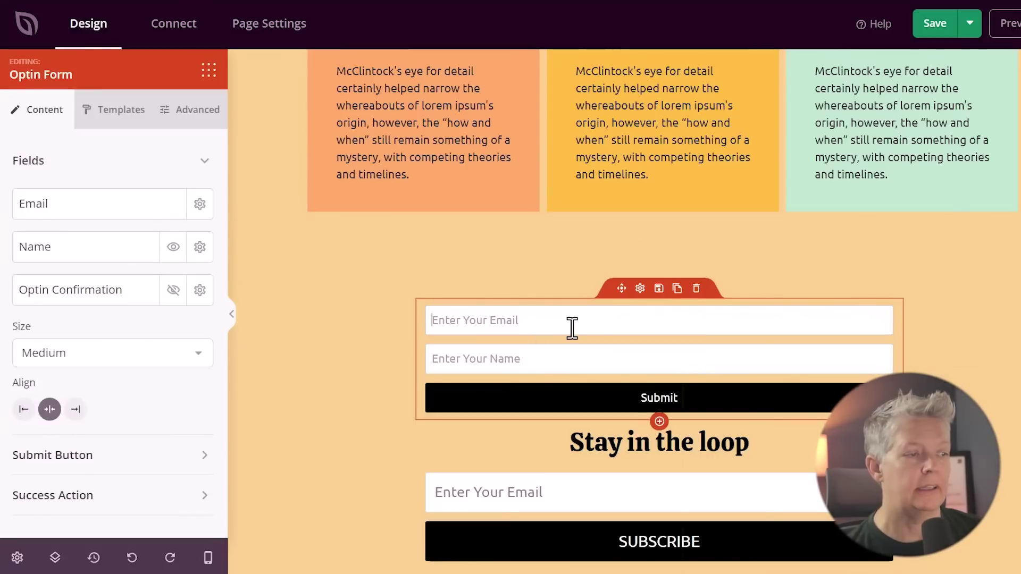
left_click(696, 289)
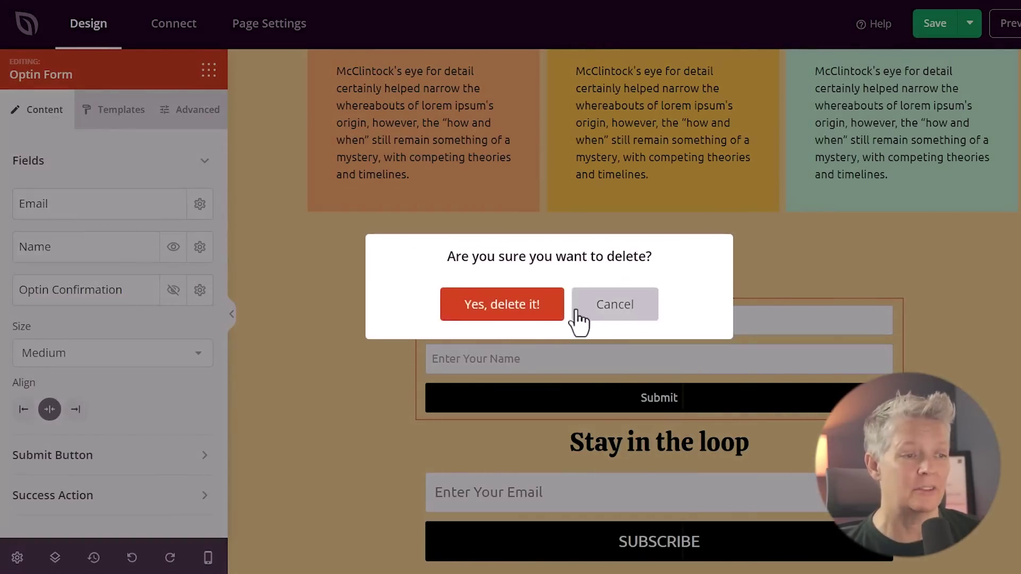
left_click(549, 318)
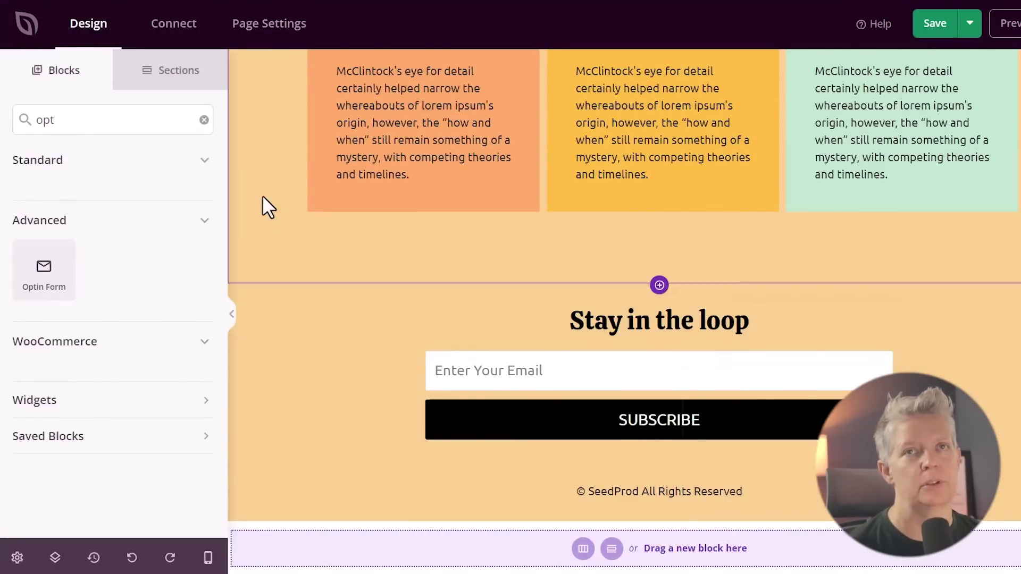
left_click(177, 41)
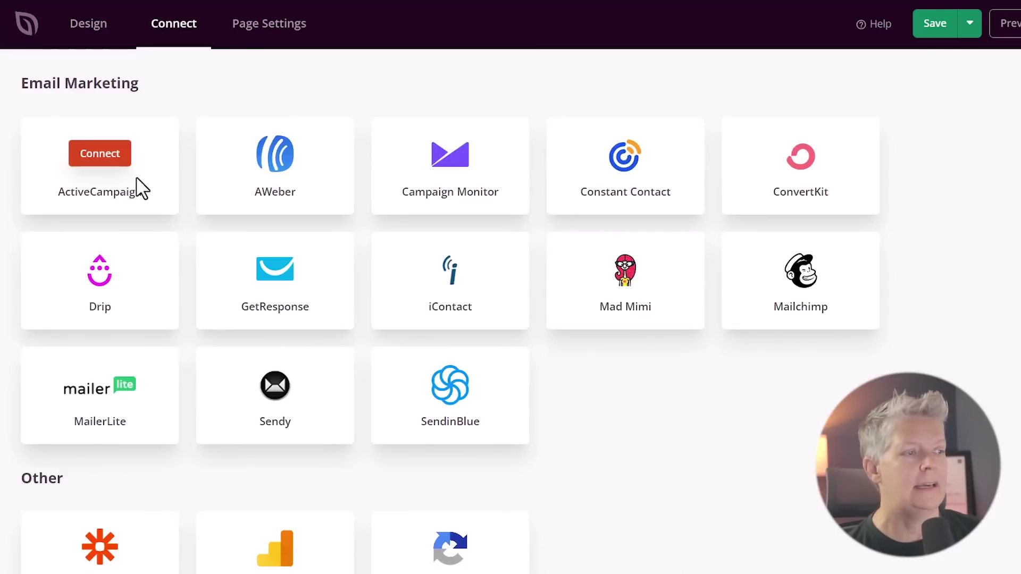
scroll(61, 292, "down", 3)
scroll(126, 264, "up", 3)
scroll(160, 263, "down", 3)
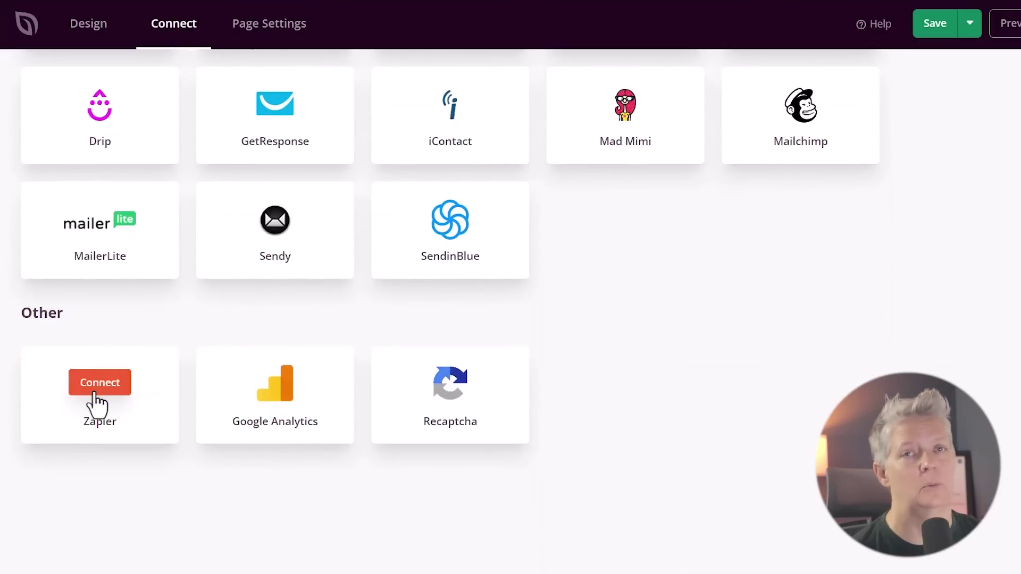
left_click(88, 27)
scroll(374, 326, "down", 10)
scroll(374, 327, "down", 15)
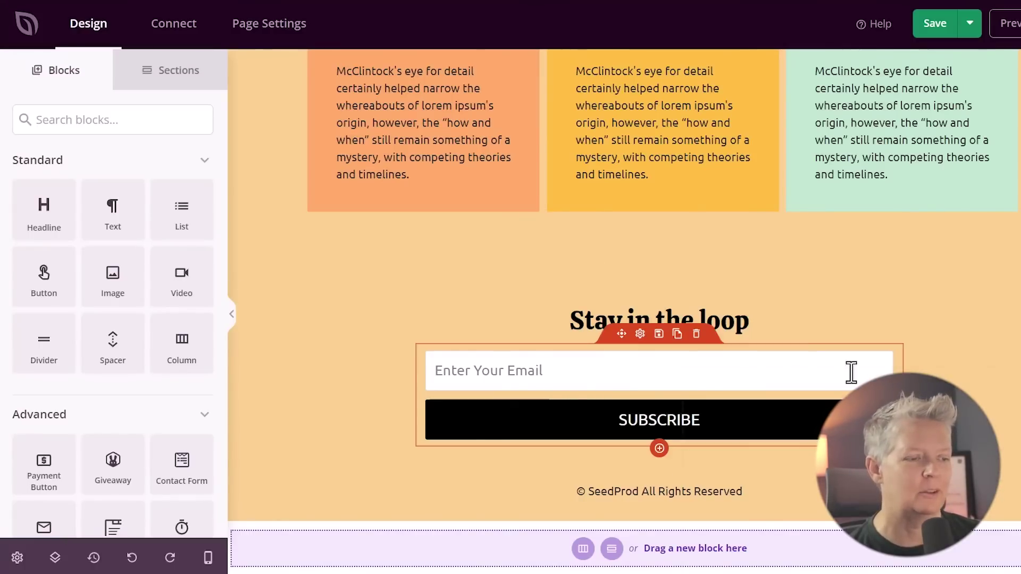
Select the middle card's Our Story paragraph, then its Our Story headline to edit it
scroll(805, 357, "up", 6)
left_click(632, 329)
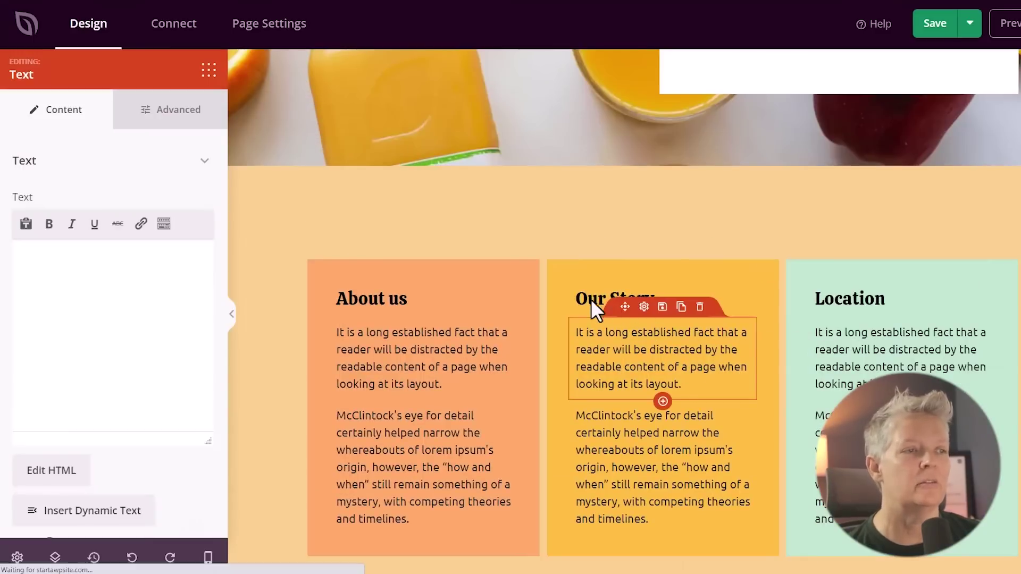
left_click(589, 295)
scroll(590, 295, "down", 3)
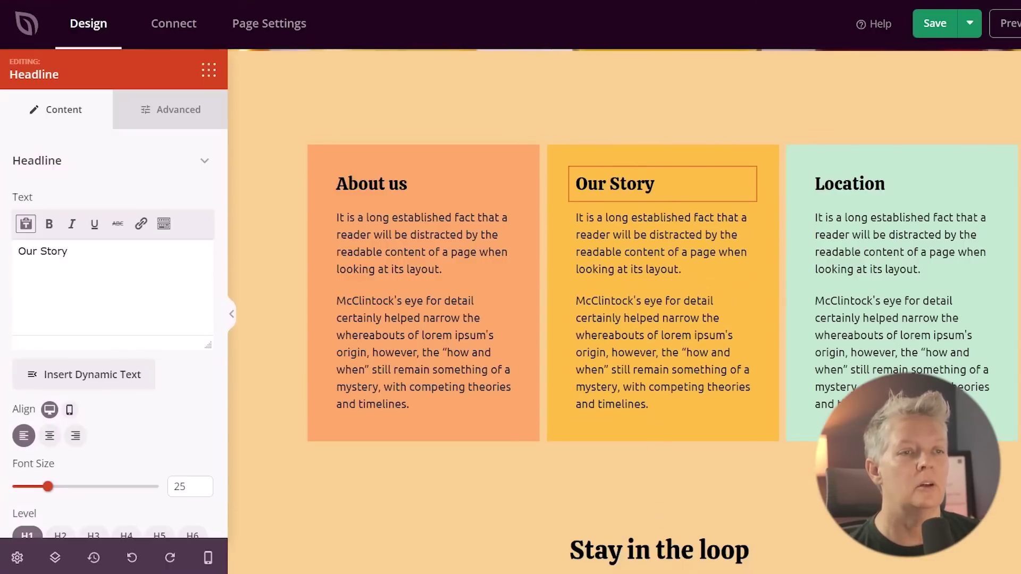
In Page Settings, change the page status from Draft to Publish
left_click(274, 25)
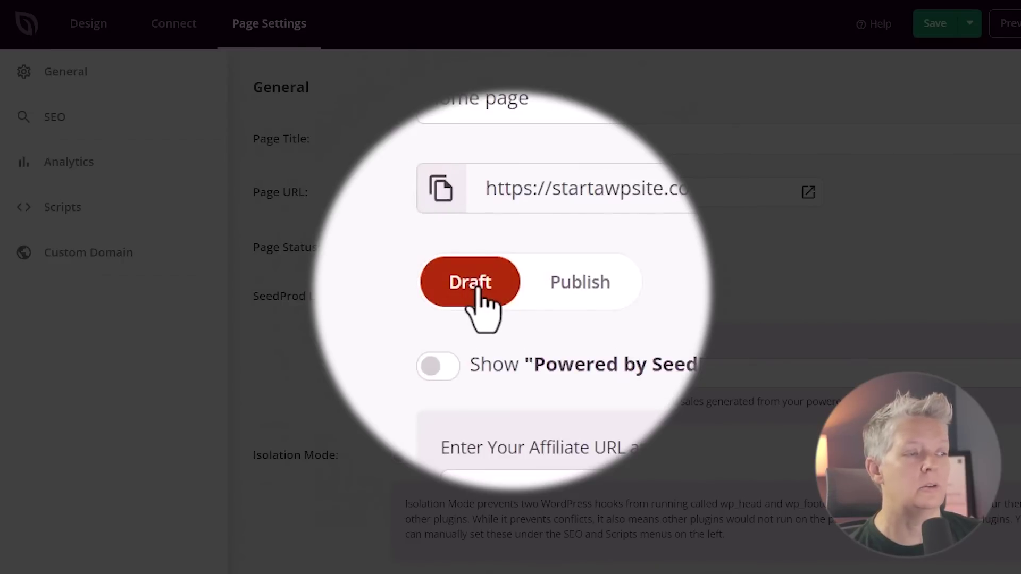
left_click(556, 283)
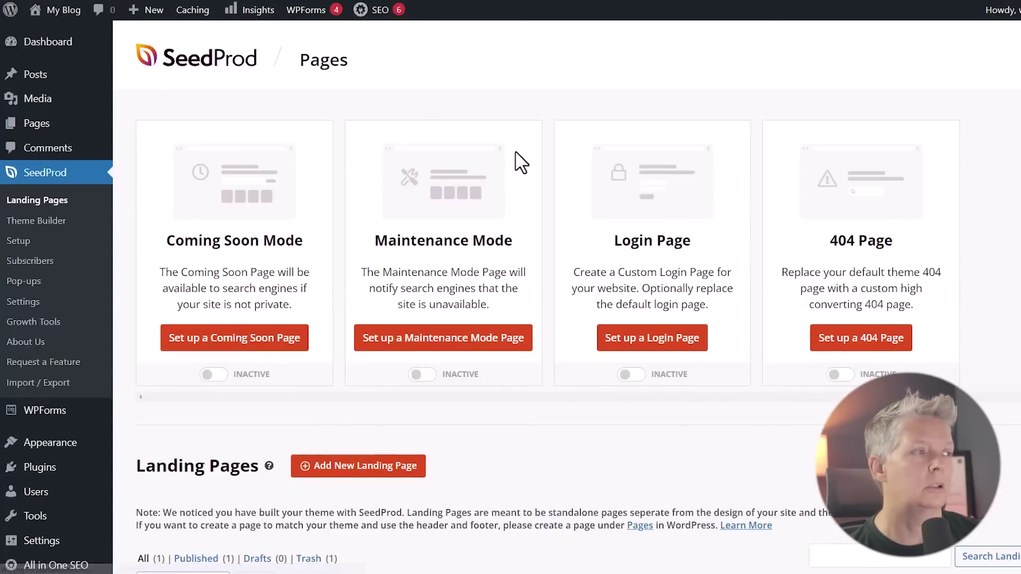
mouse_move(48, 10)
left_click(48, 33)
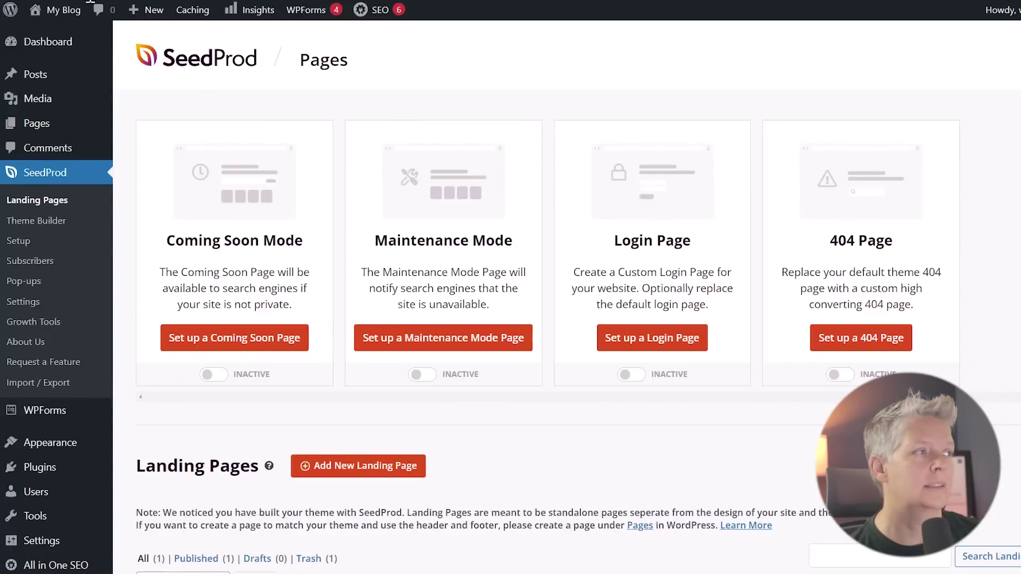
scroll(141, 175, "down", 2)
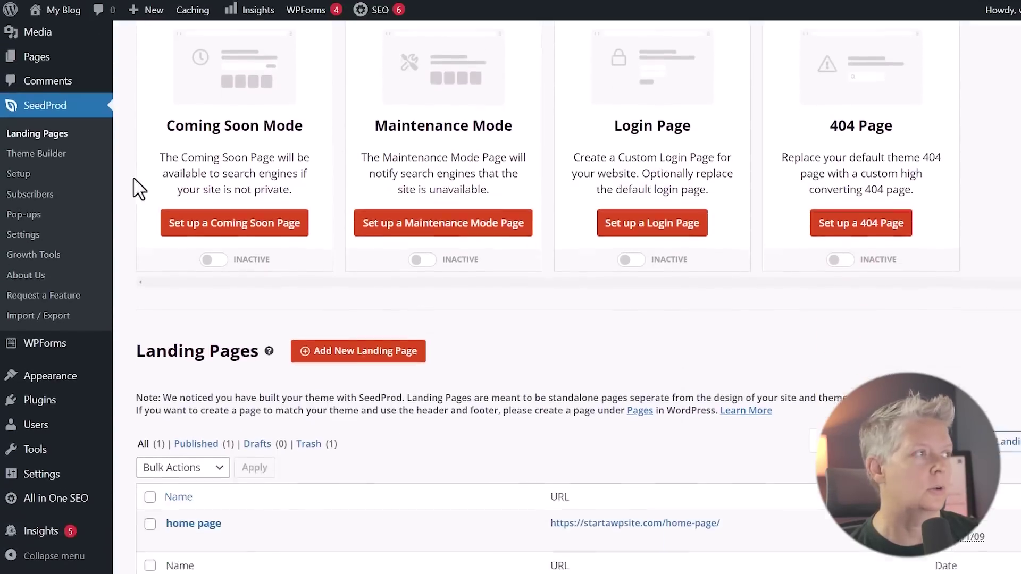
mouse_move(55, 484)
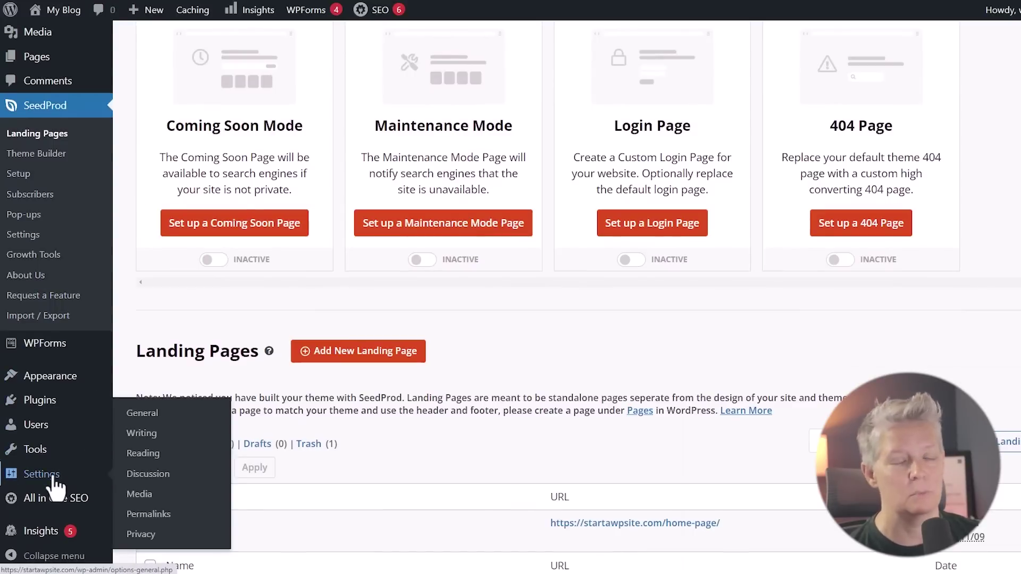
Set Reading to static homepage 'home page', posts page 'Blog', feed excerpts, and save
left_click(133, 456)
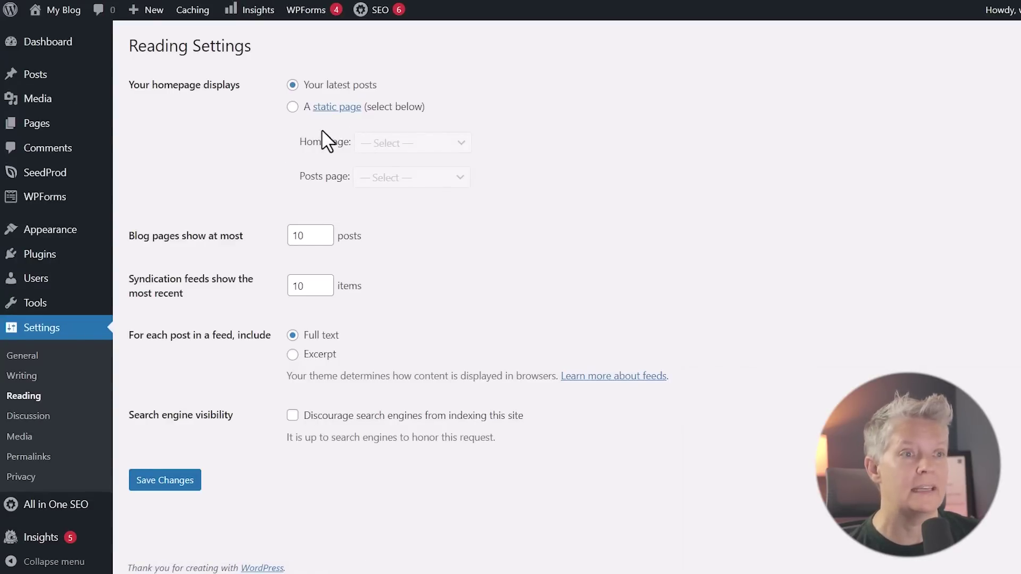
left_click(293, 108)
left_click(394, 144)
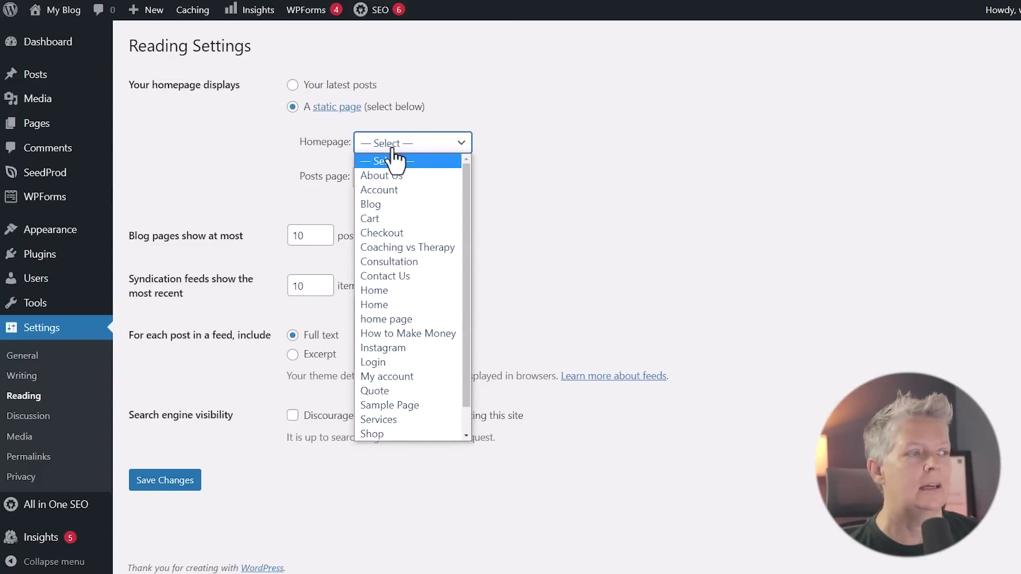
left_click(402, 320)
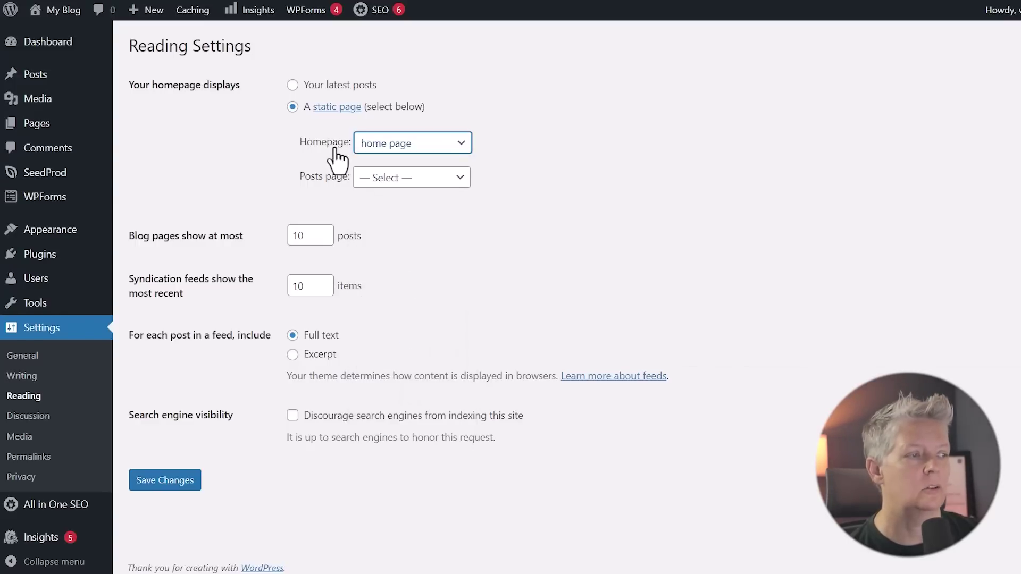
left_click(370, 181)
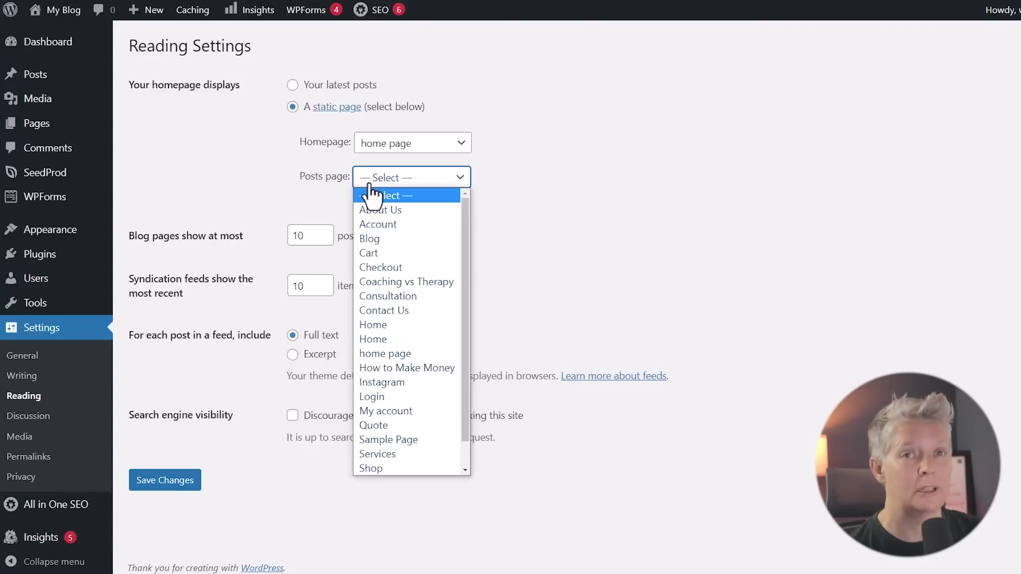
left_click(380, 238)
left_click(293, 354)
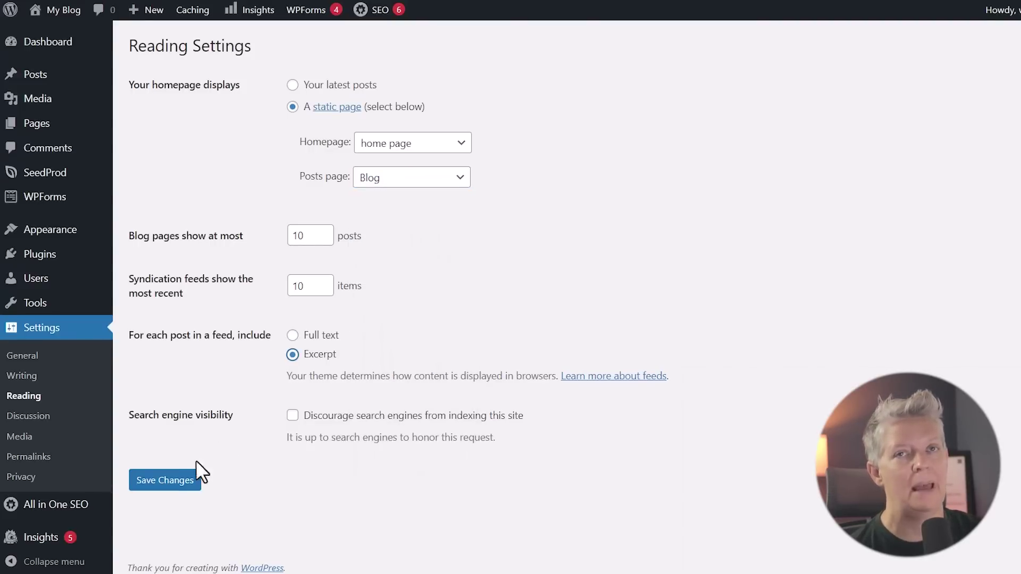
left_click(173, 480)
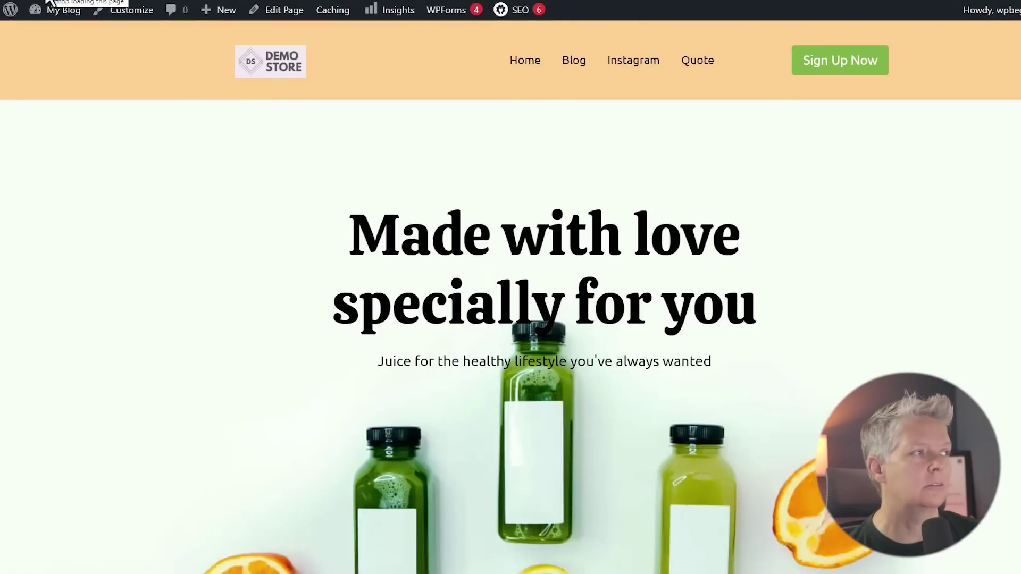
Go to the Blog page from the site menu and scroll through the listed posts
left_click(572, 63)
scroll(271, 175, "down", 3)
scroll(267, 167, "down", 4)
scroll(267, 173, "up", 8)
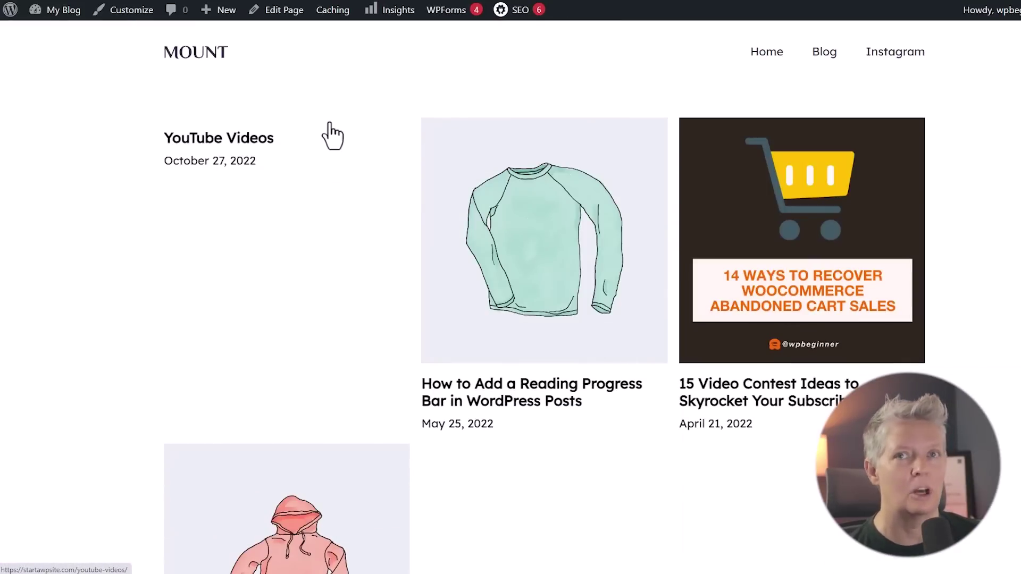